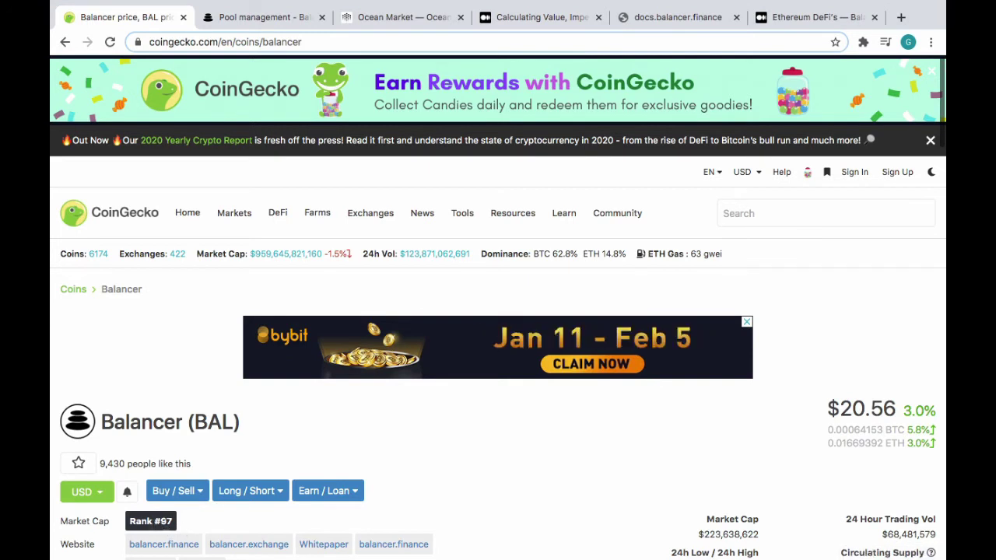
scroll(542, 464, down, 3)
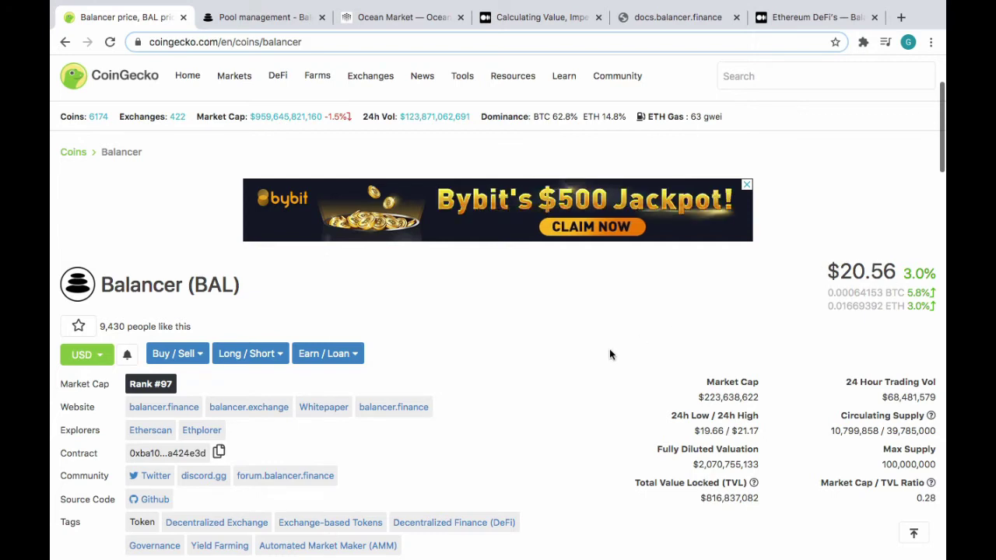
scroll(545, 393, down, 10)
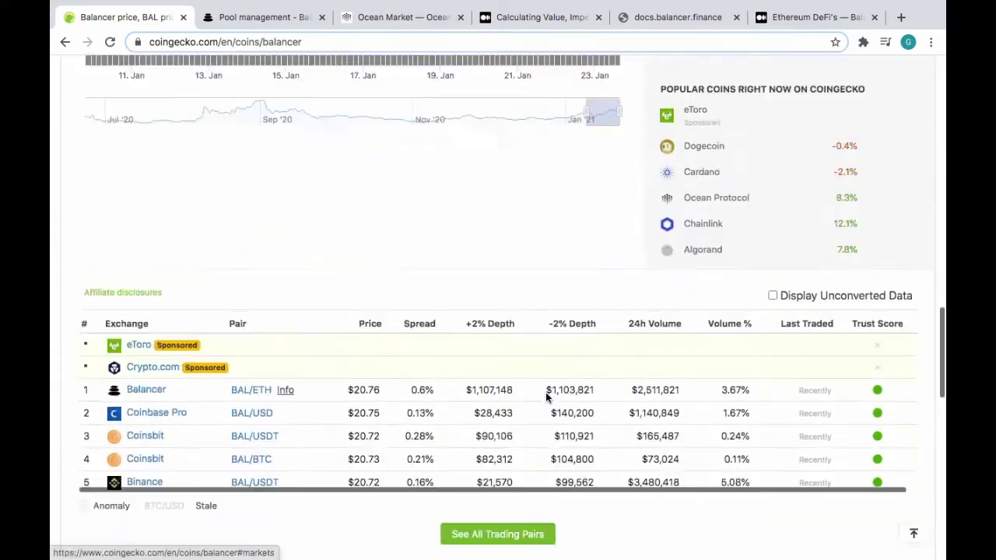
scroll(545, 396, up, 5)
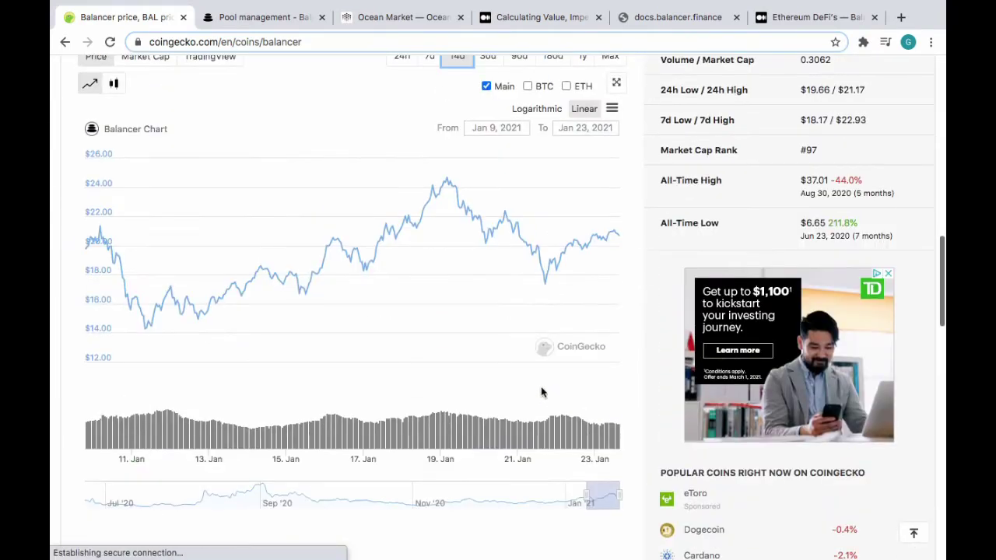
mouse_move(446, 179)
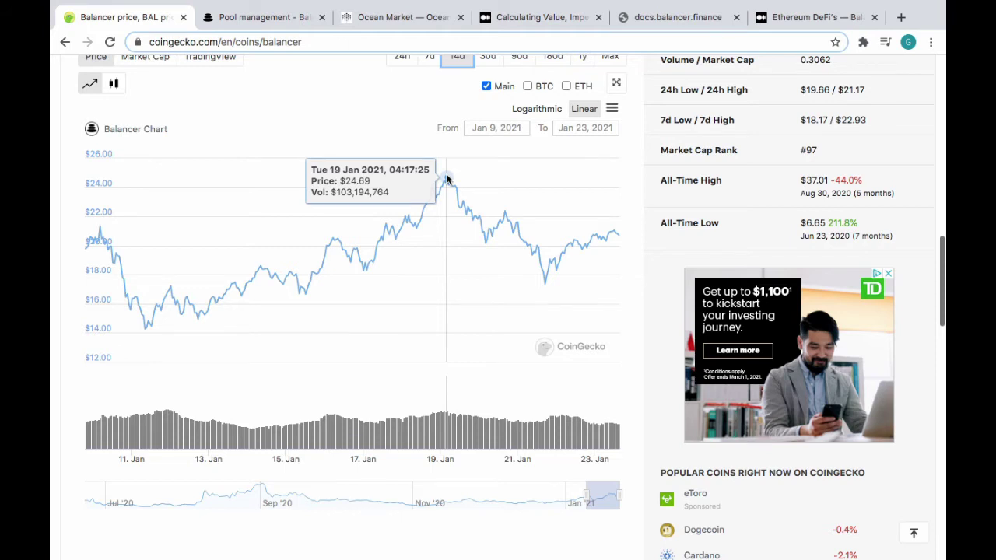
scroll(446, 179, up, 1)
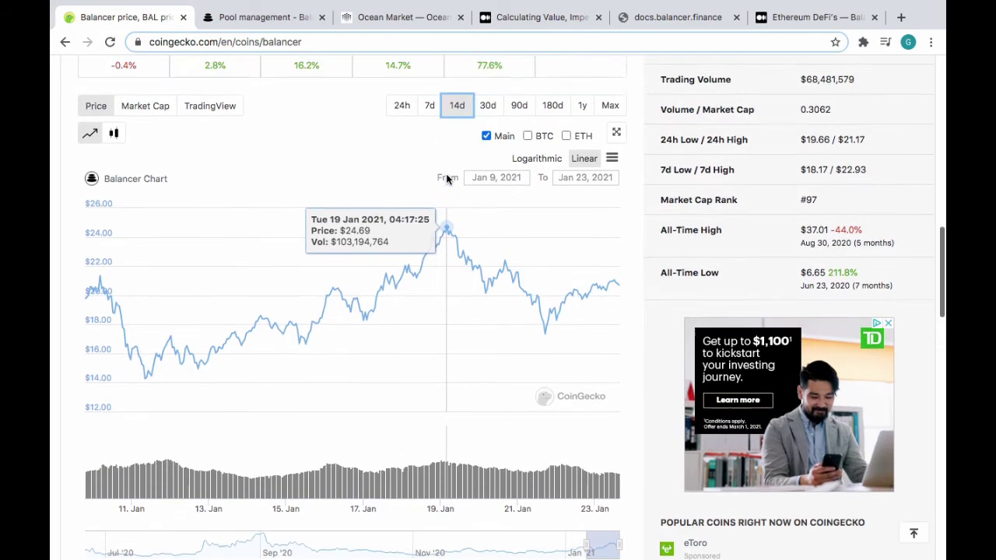
scroll(446, 179, up, 1)
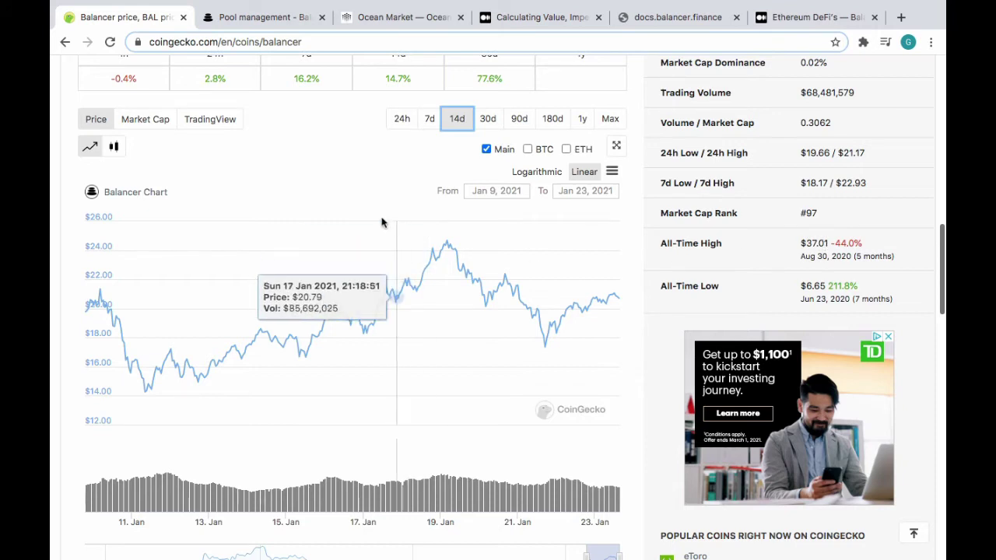
scroll(381, 223, up, 10)
mouse_move(381, 222)
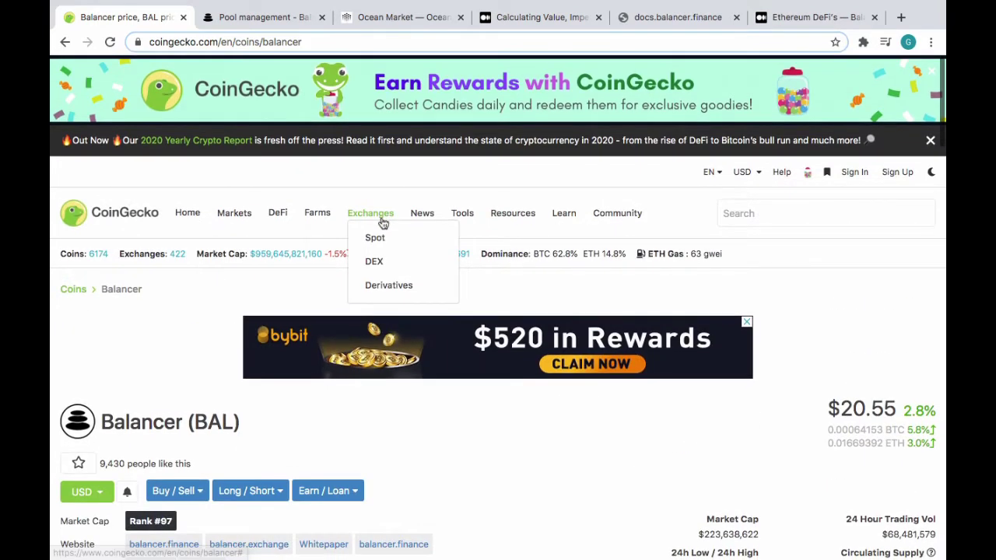
scroll(140, 331, down, 1)
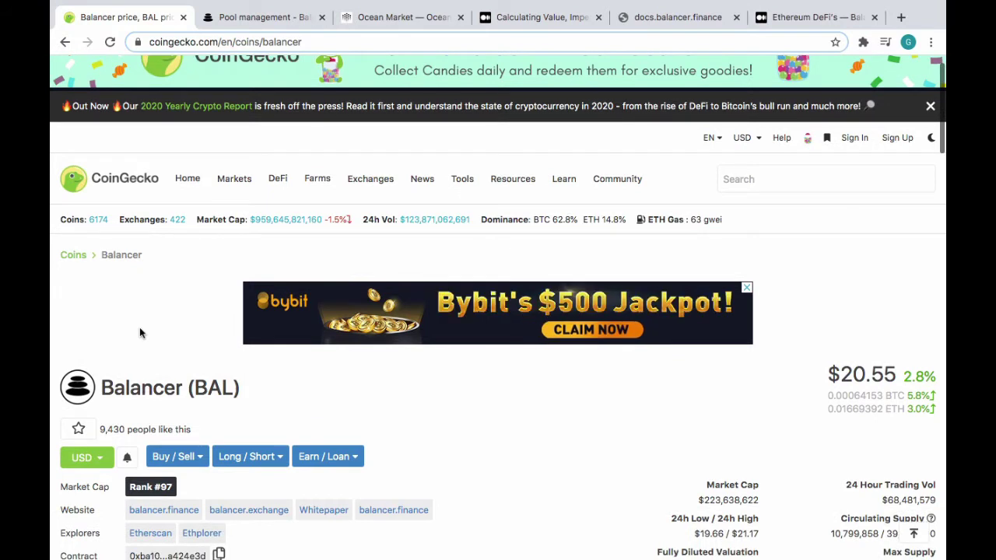
scroll(139, 333, down, 5)
scroll(140, 333, up, 3)
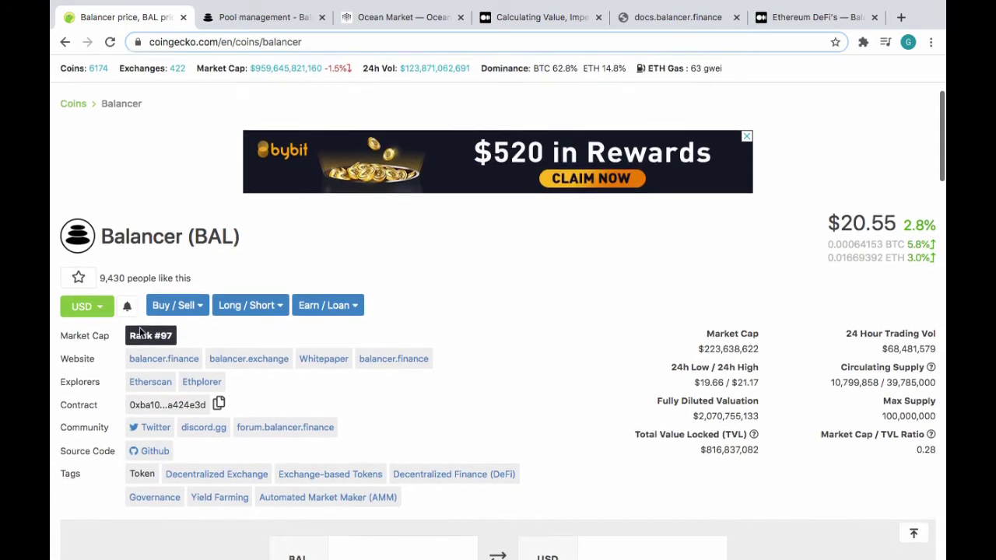
scroll(140, 332, up, 3)
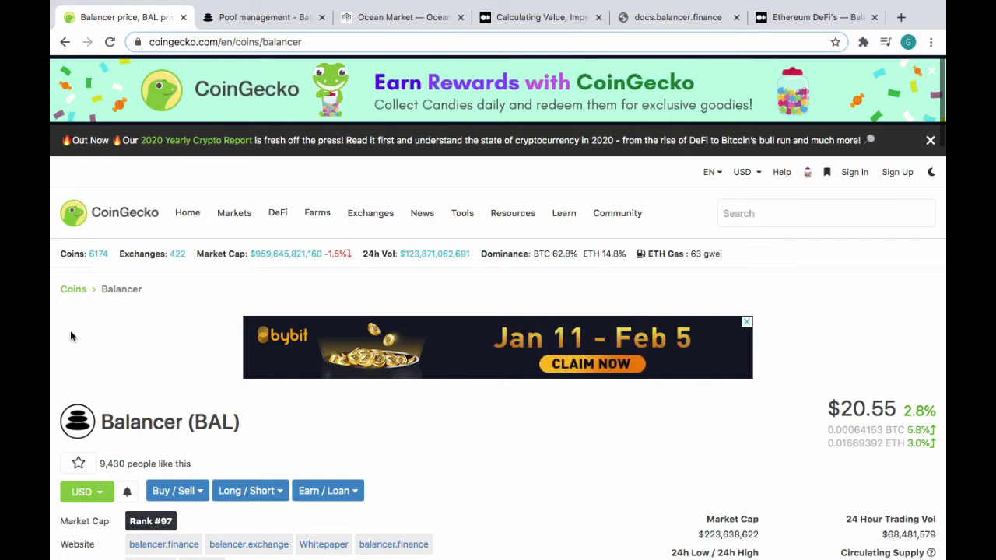
Step: View Balancer's Explore pools list with 19.464 BAL, then switch to Ocean Market
click(276, 23)
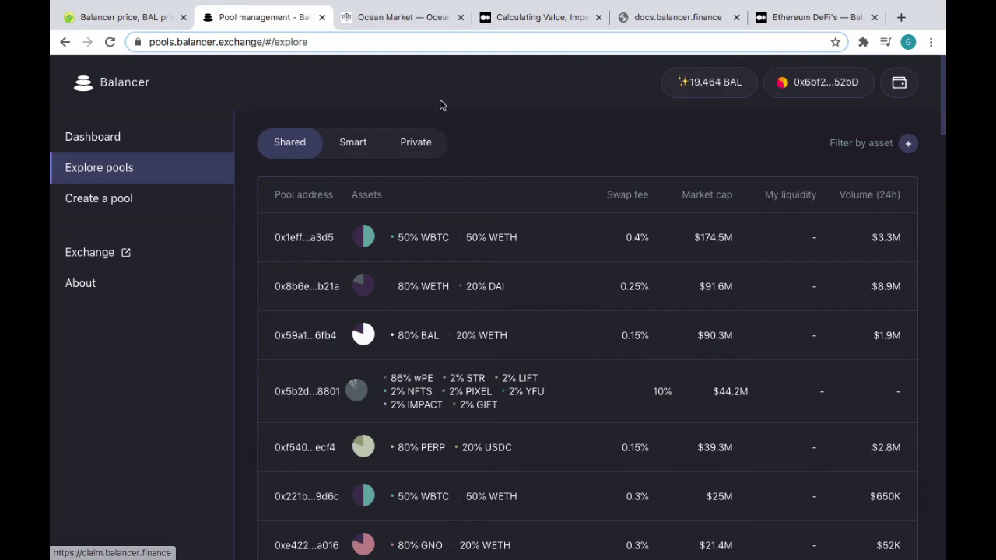
click(402, 26)
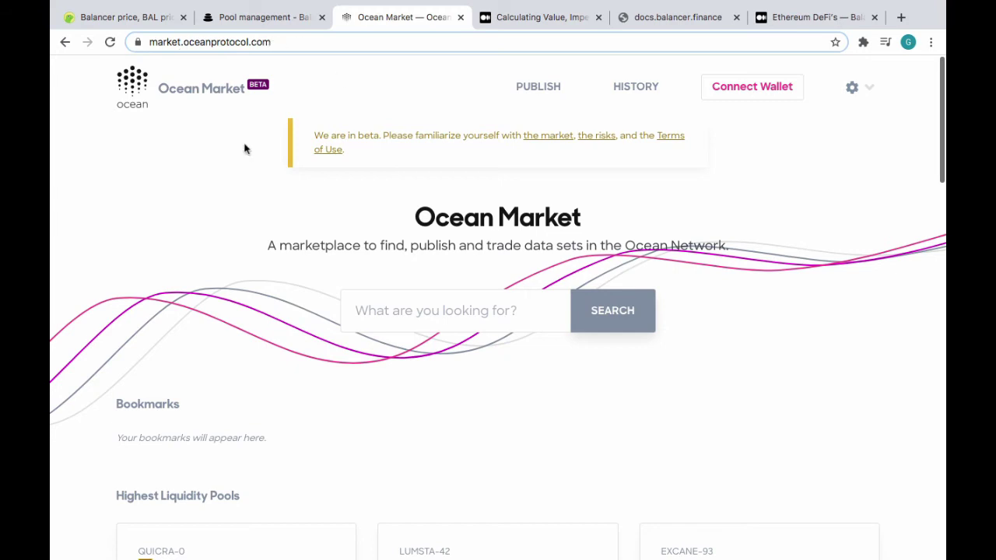
Step: Browse Ocean Market's Highest Liquidity Pools cards, then open the Balancer impermanent-loss article
scroll(223, 226, down, 1)
scroll(223, 226, down, 3)
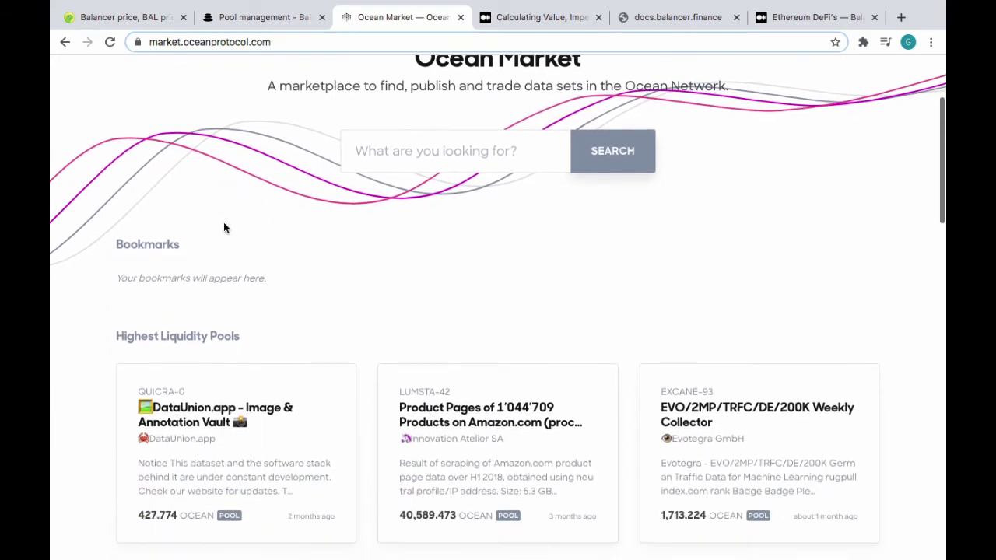
scroll(224, 227, down, 3)
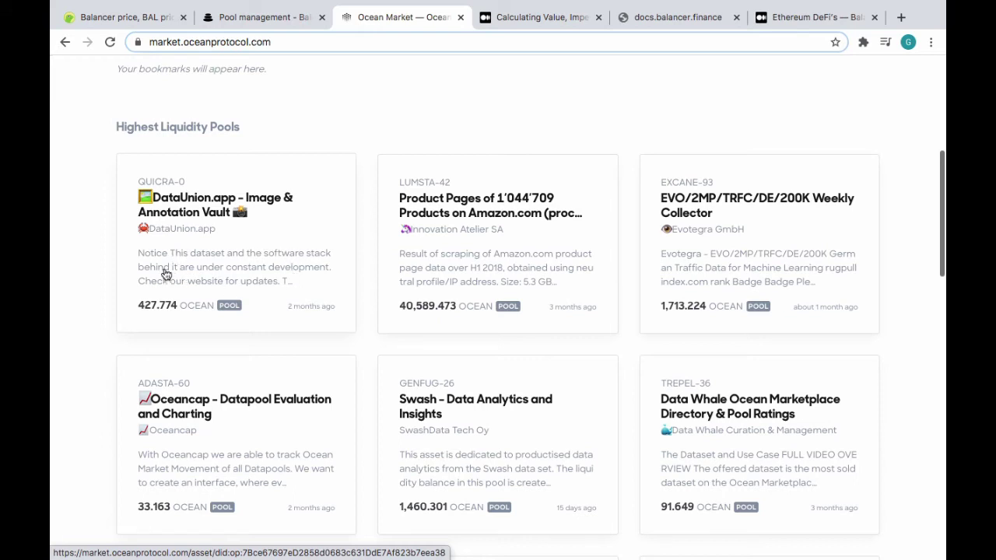
scroll(284, 239, down, 5)
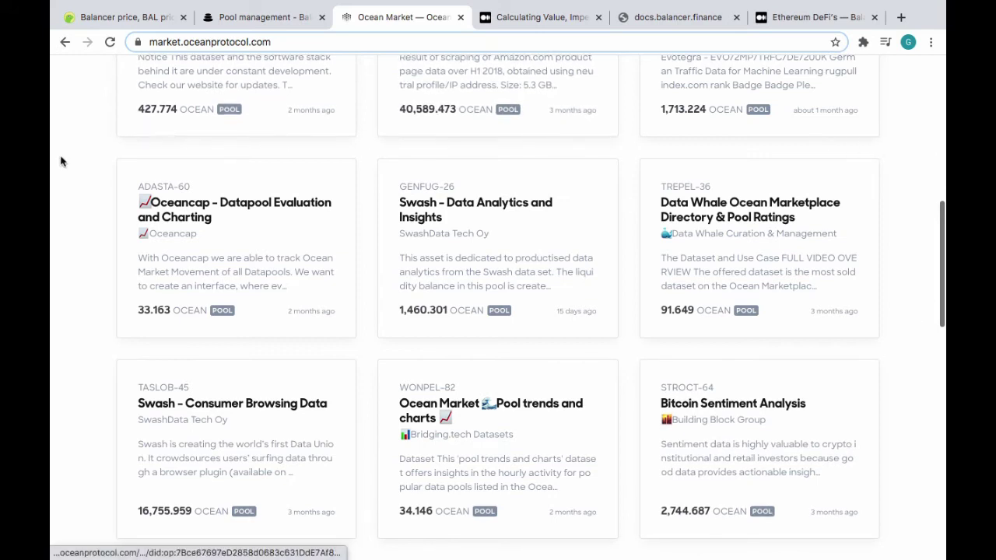
scroll(61, 161, up, 4)
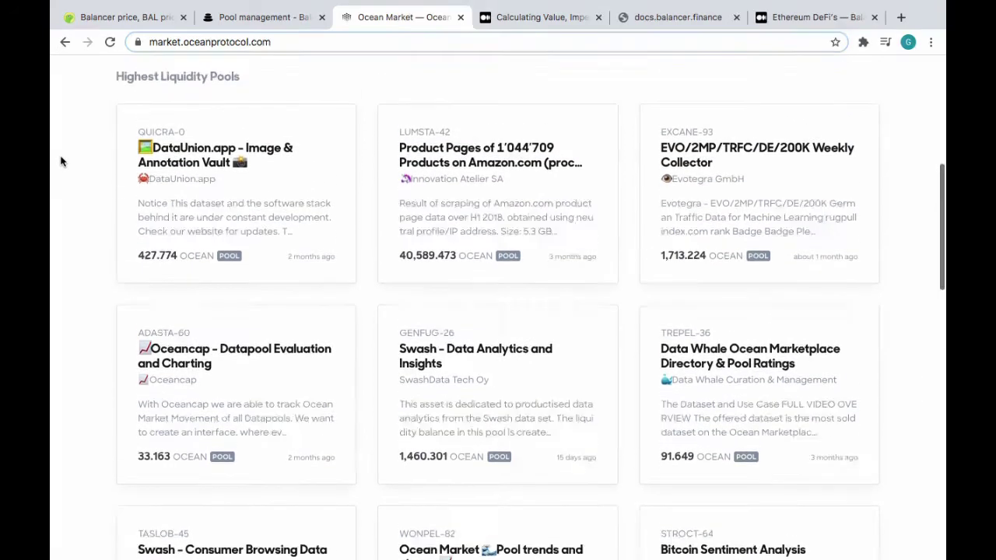
scroll(62, 161, down, 3)
scroll(61, 161, up, 2)
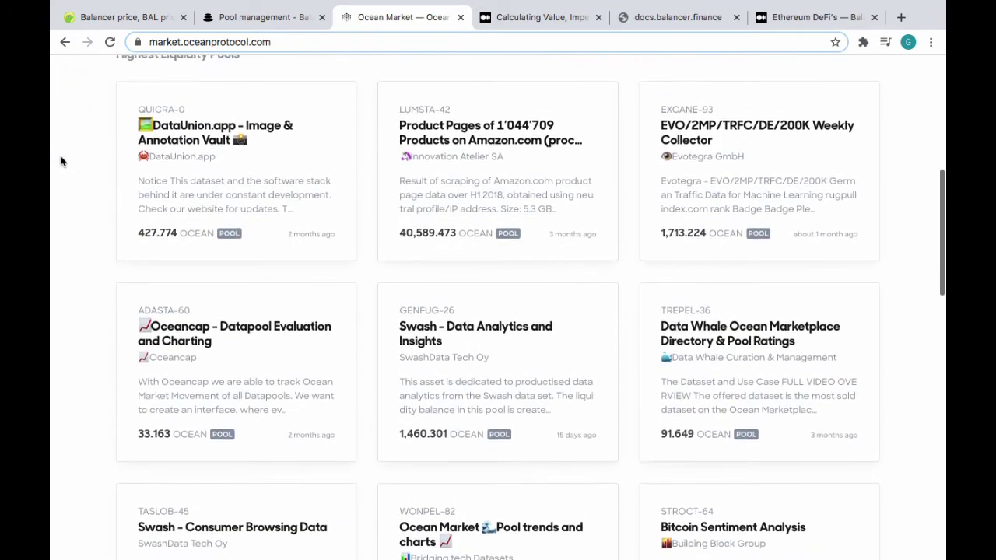
scroll(61, 161, down, 1)
scroll(61, 161, down, 1)
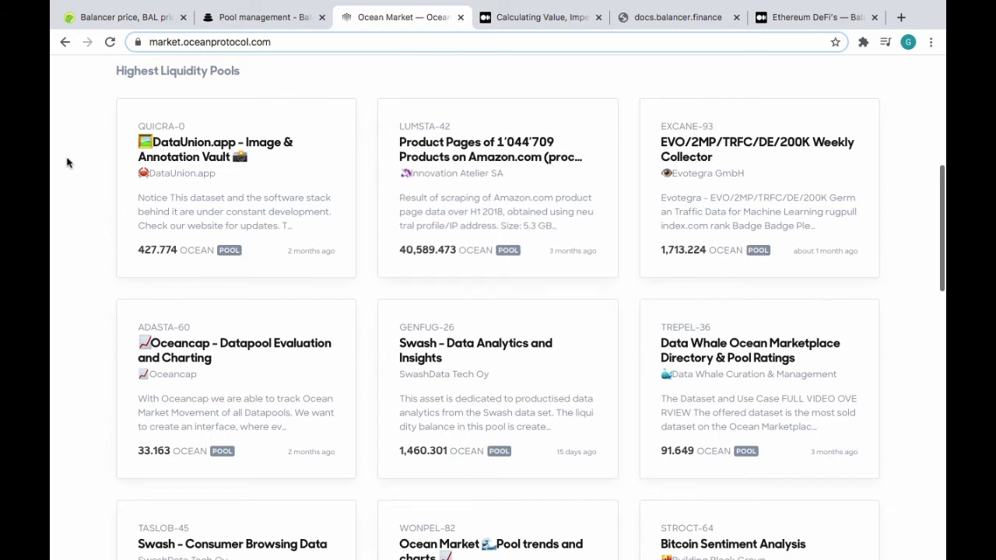
scroll(69, 162, up, 5)
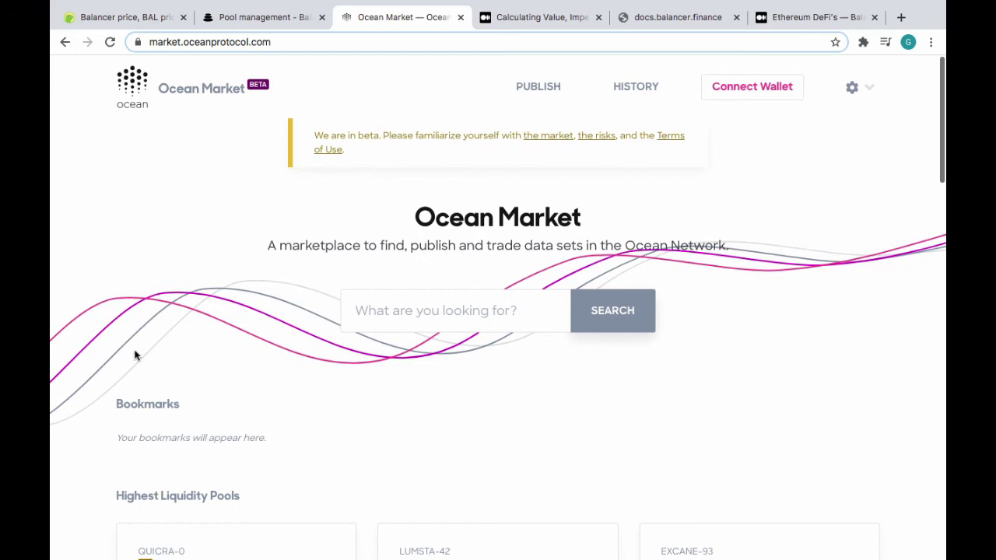
scroll(104, 382, down, 5)
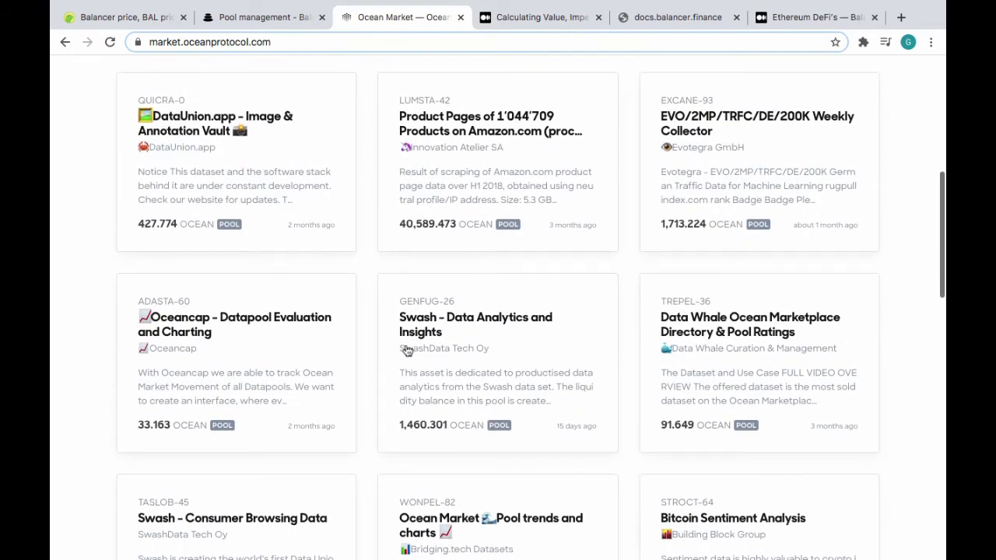
scroll(56, 280, up, 5)
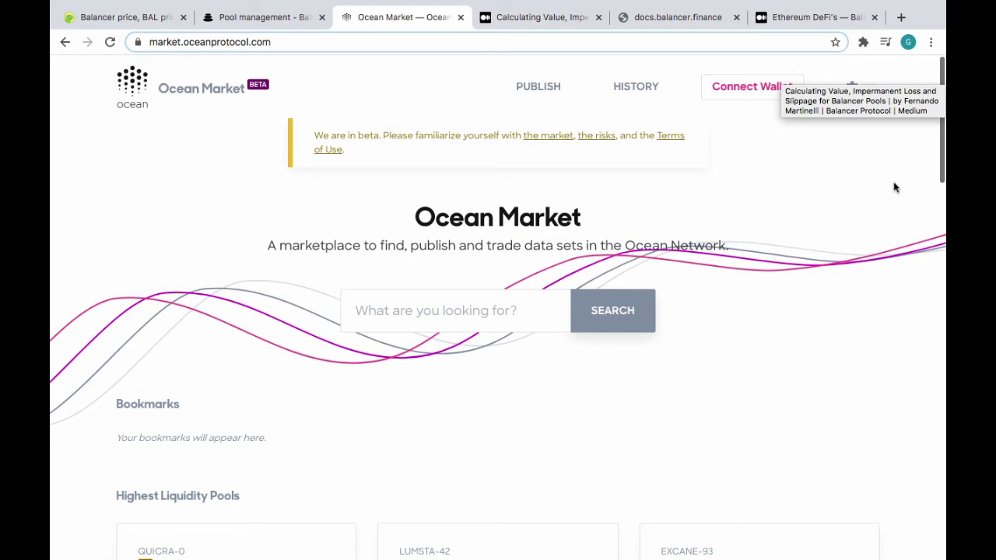
click(536, 17)
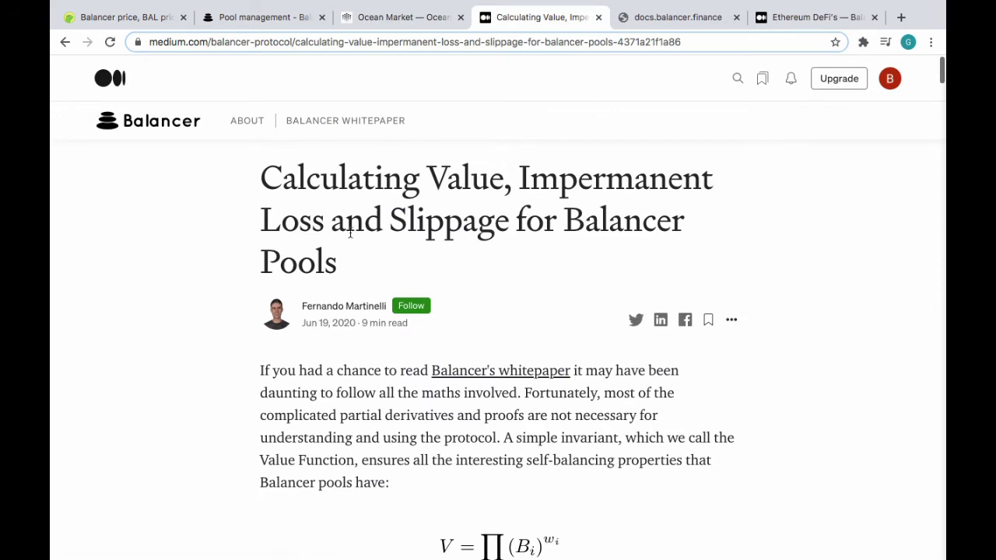
scroll(296, 382, down, 1)
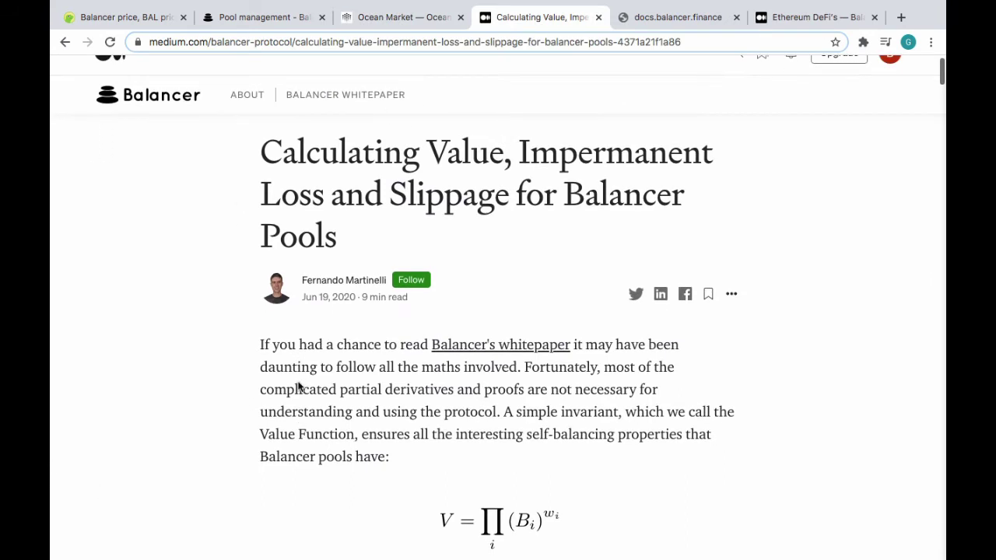
scroll(252, 413, down, 3)
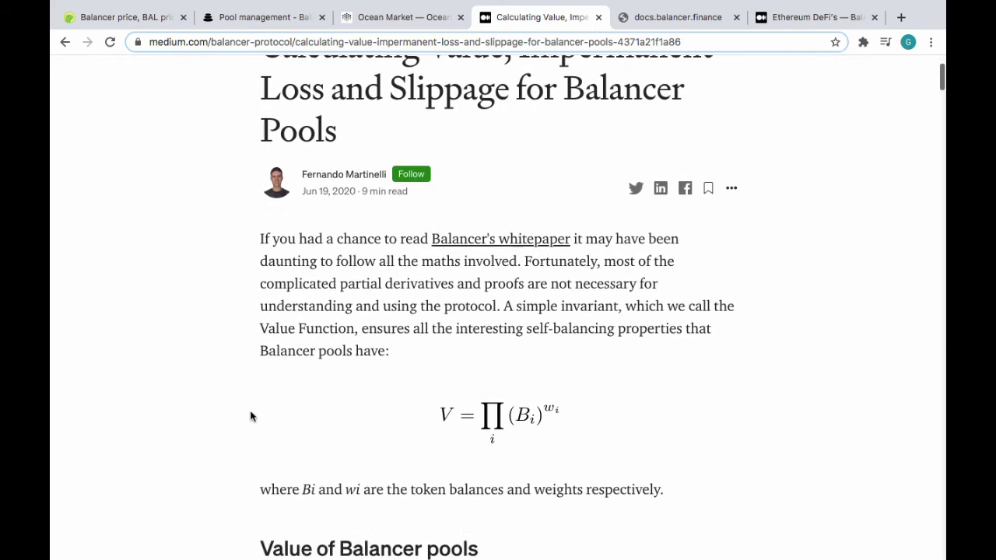
scroll(251, 416, up, 3)
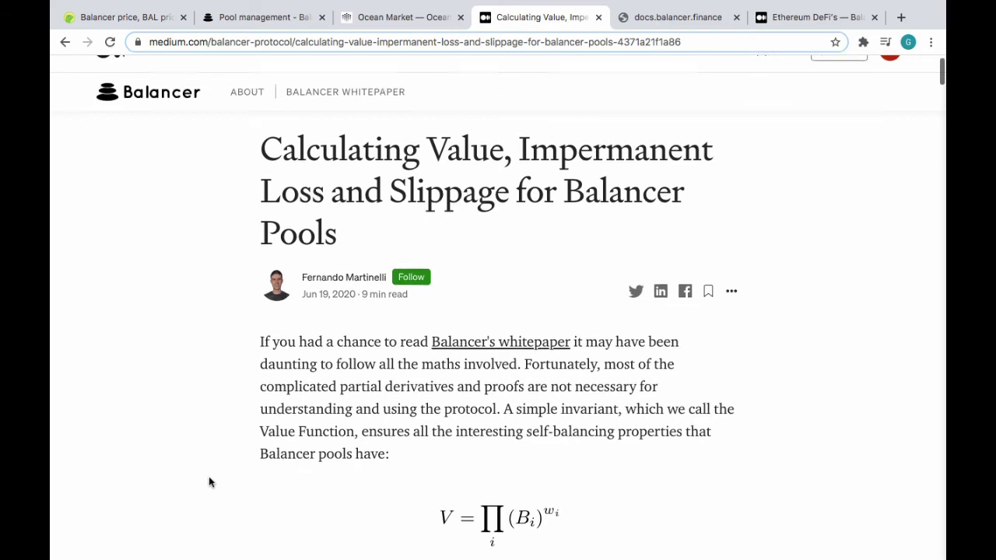
scroll(209, 478, down, 20)
scroll(208, 483, down, 17)
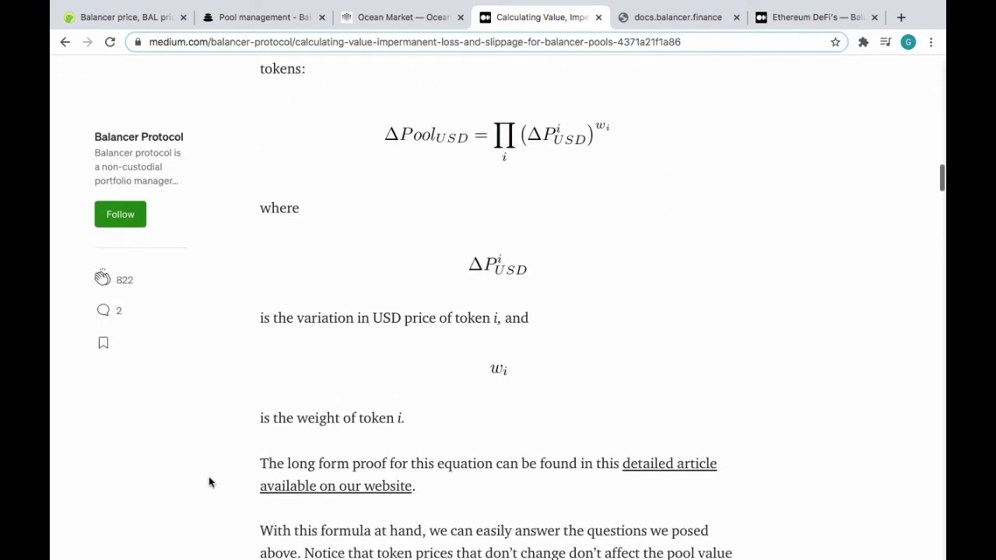
scroll(209, 482, down, 20)
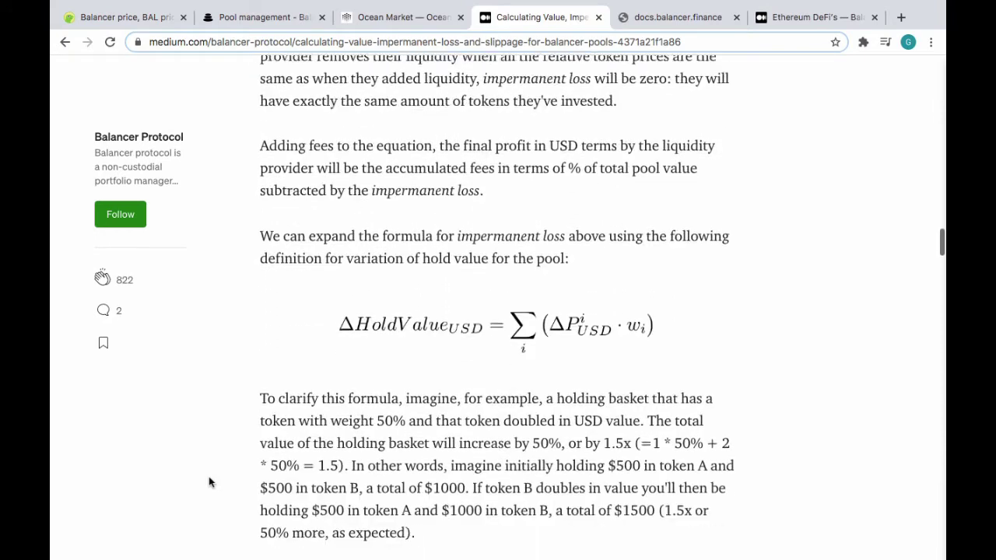
scroll(208, 482, down, 5)
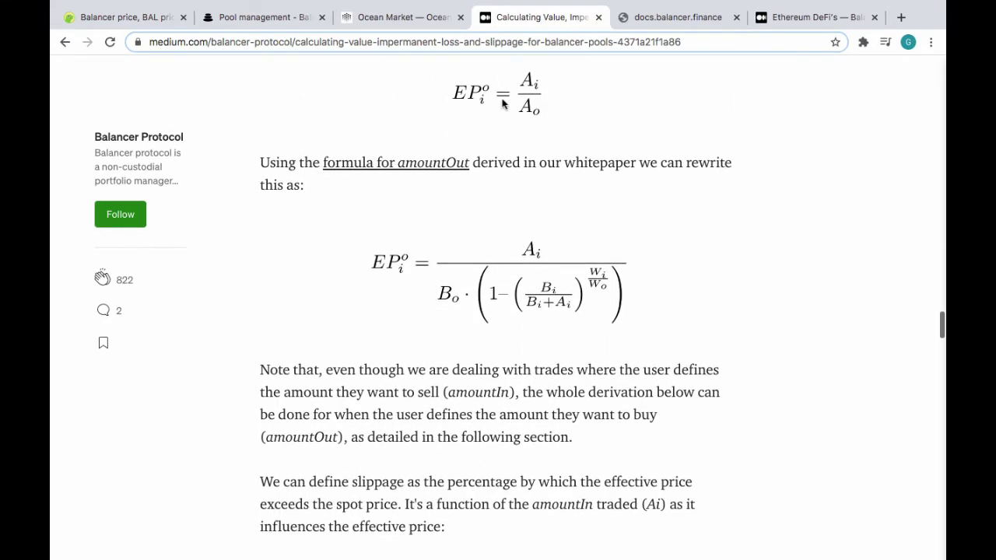
scroll(599, 215, down, 18)
scroll(599, 213, up, 3)
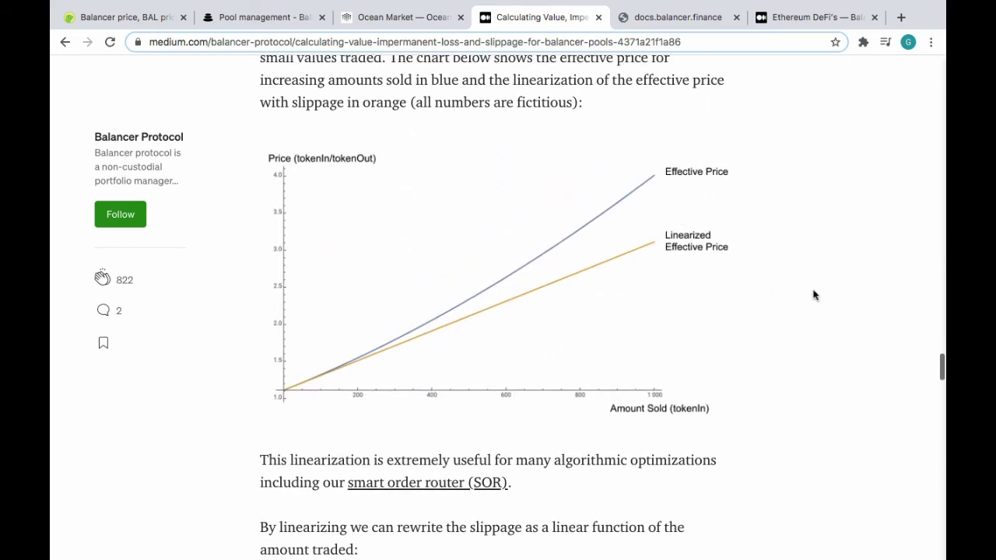
scroll(814, 292, down, 20)
scroll(813, 294, down, 20)
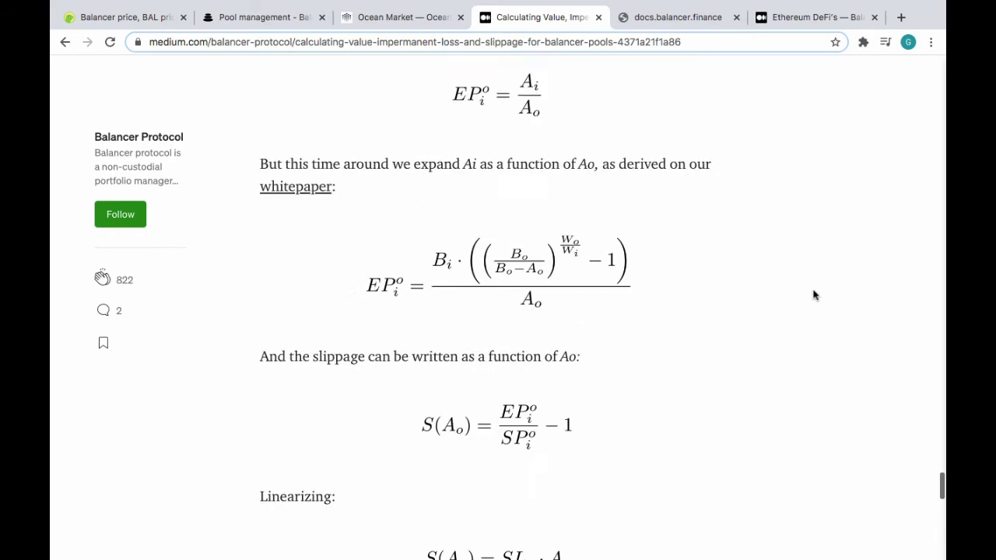
scroll(814, 294, up, 10)
scroll(814, 294, up, 20)
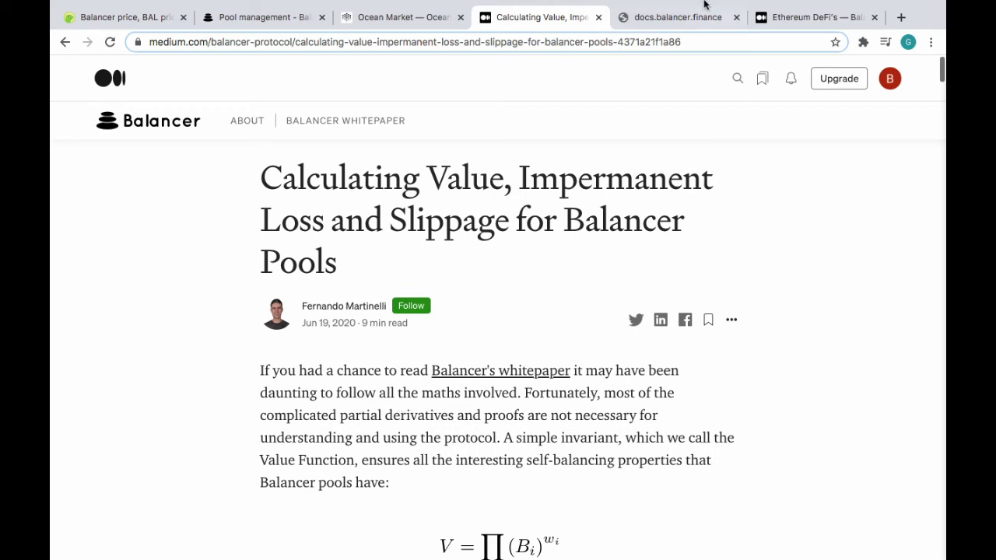
Step: Close the unreachable Balancer docs tab and read through the Balancer Governance Token article
click(672, 19)
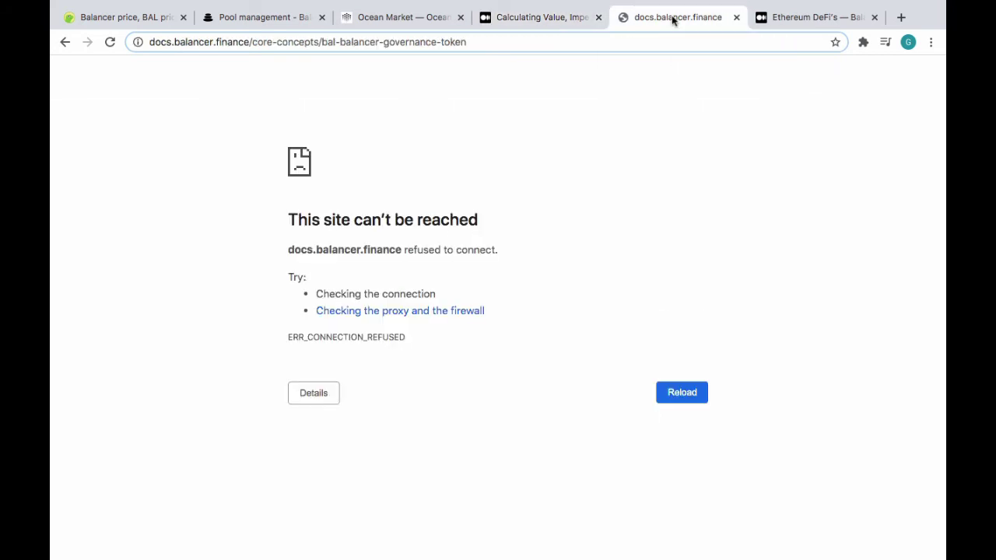
click(736, 19)
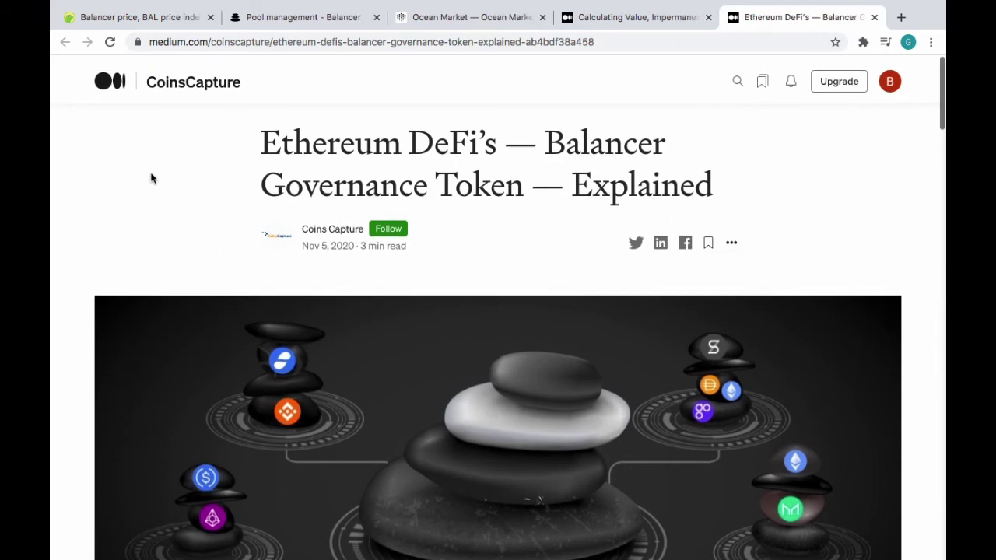
scroll(151, 178, down, 1)
scroll(152, 178, down, 1)
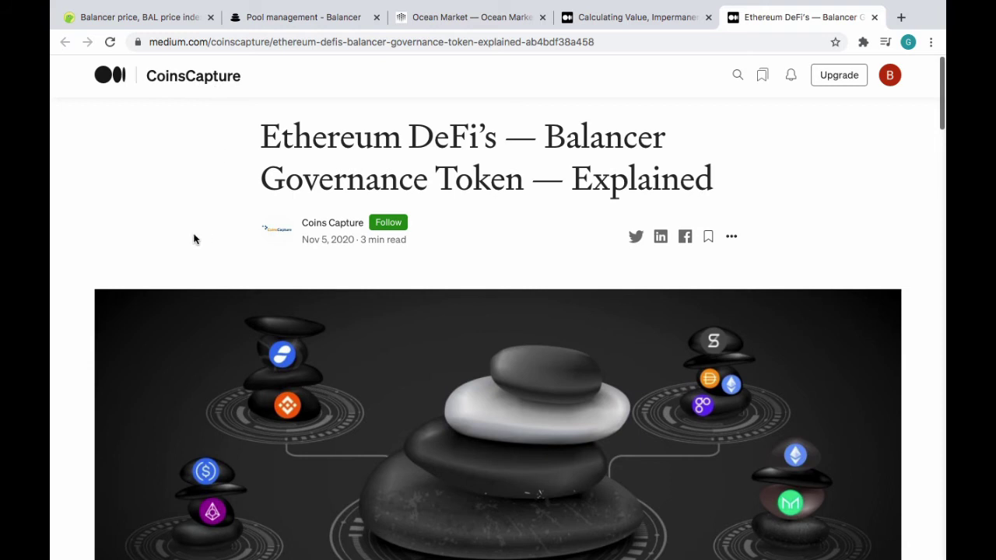
scroll(195, 238, down, 3)
scroll(195, 238, up, 3)
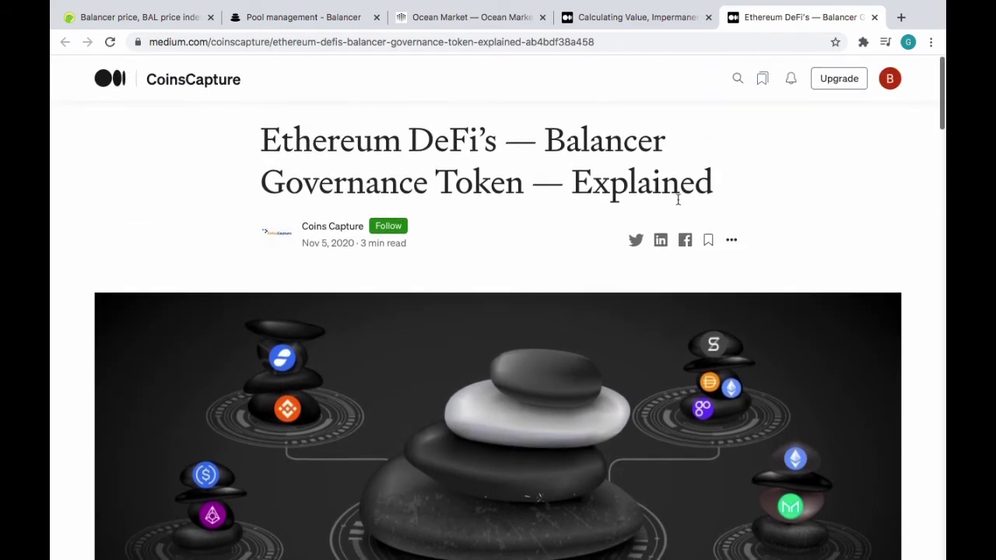
scroll(480, 349, down, 3)
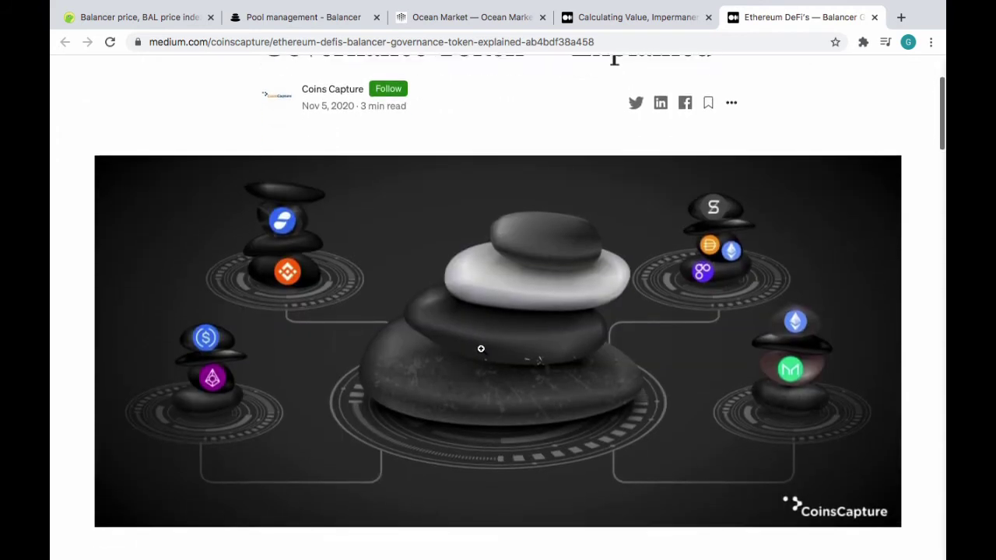
scroll(481, 349, down, 1)
scroll(481, 349, up, 3)
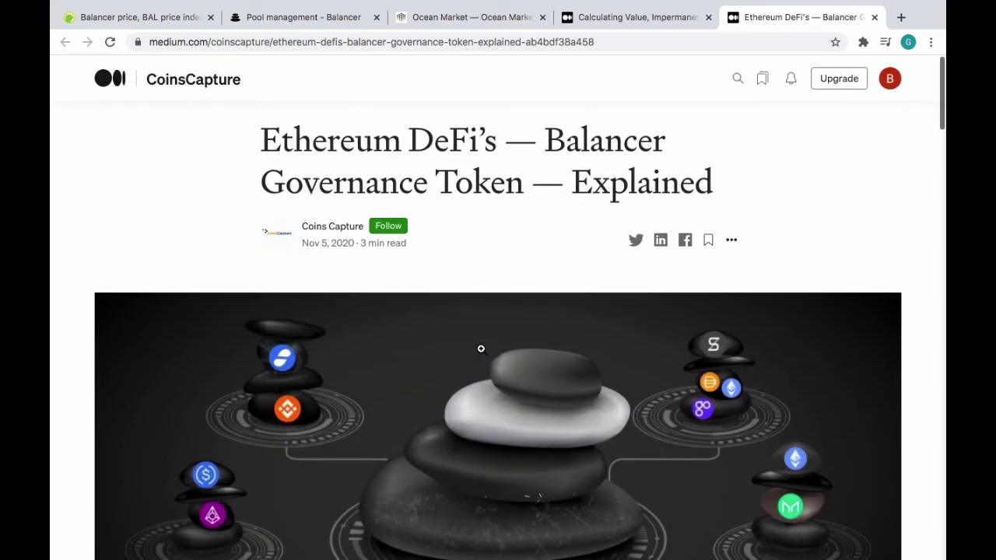
scroll(390, 406, down, 15)
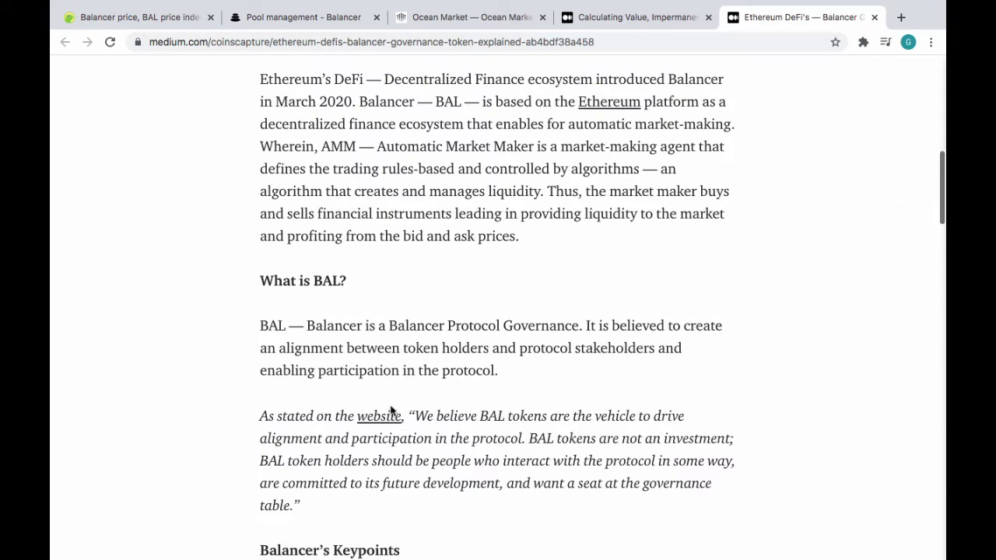
scroll(390, 406, up, 20)
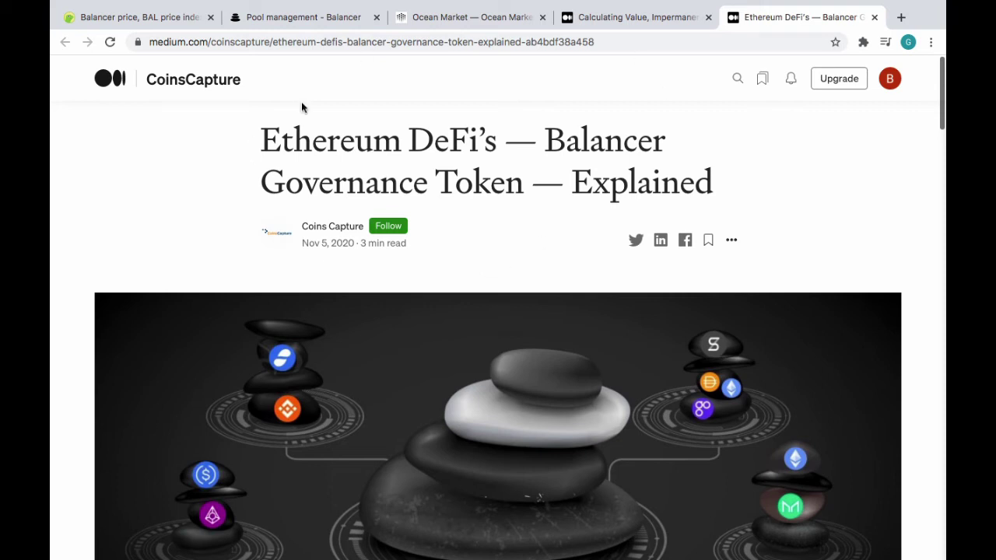
click(284, 21)
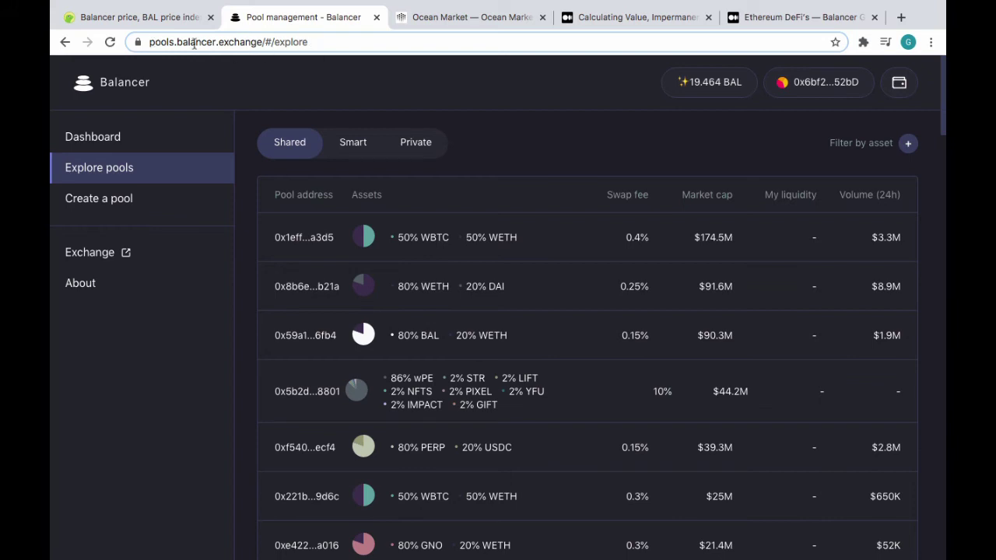
Step: Check BAL's $20.71 price on CoinGecko and return to Balancer's shared pools explorer
click(153, 24)
scroll(161, 279, down, 3)
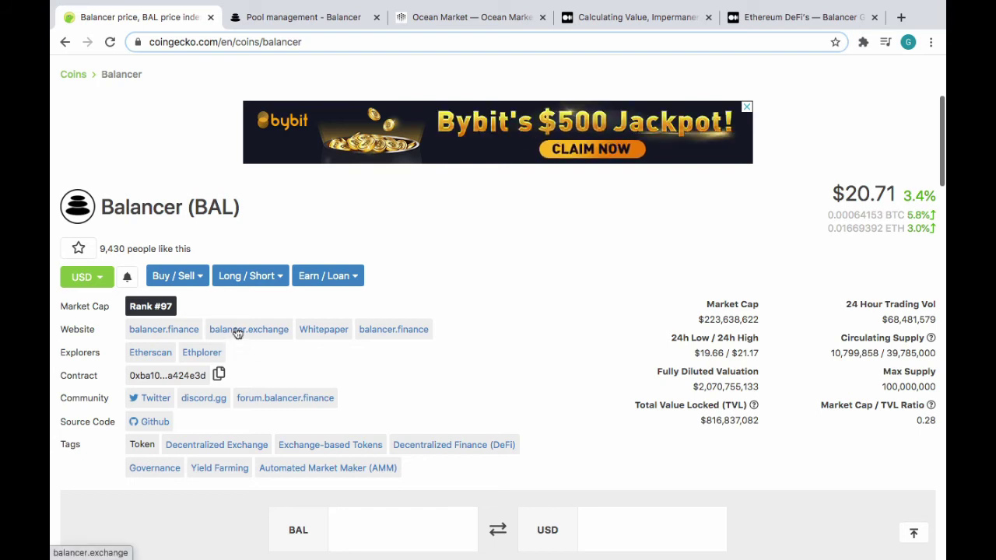
click(292, 17)
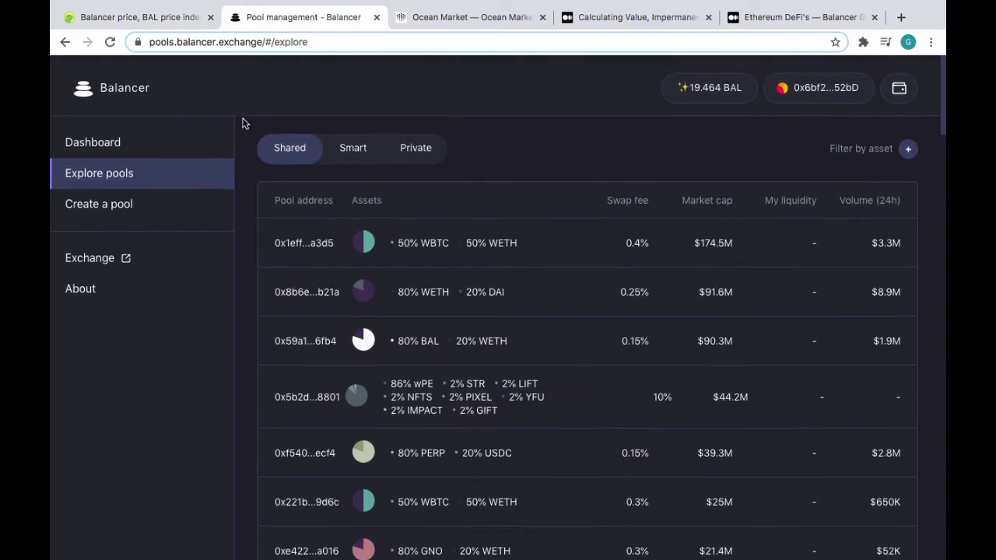
scroll(242, 123, down, 1)
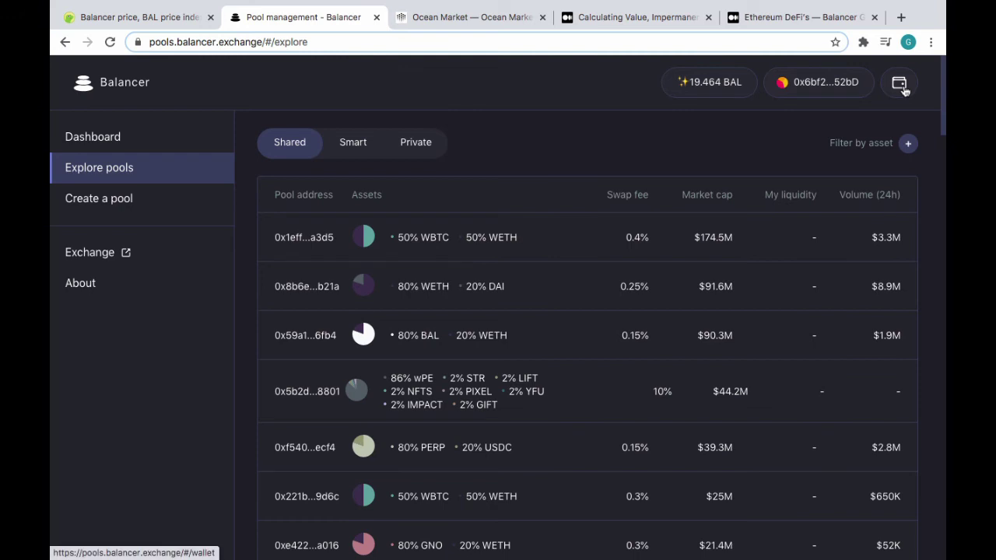
click(863, 45)
Step: Pin MetaMask, open it, and copy the connected wallet's address to the clipboard
click(725, 168)
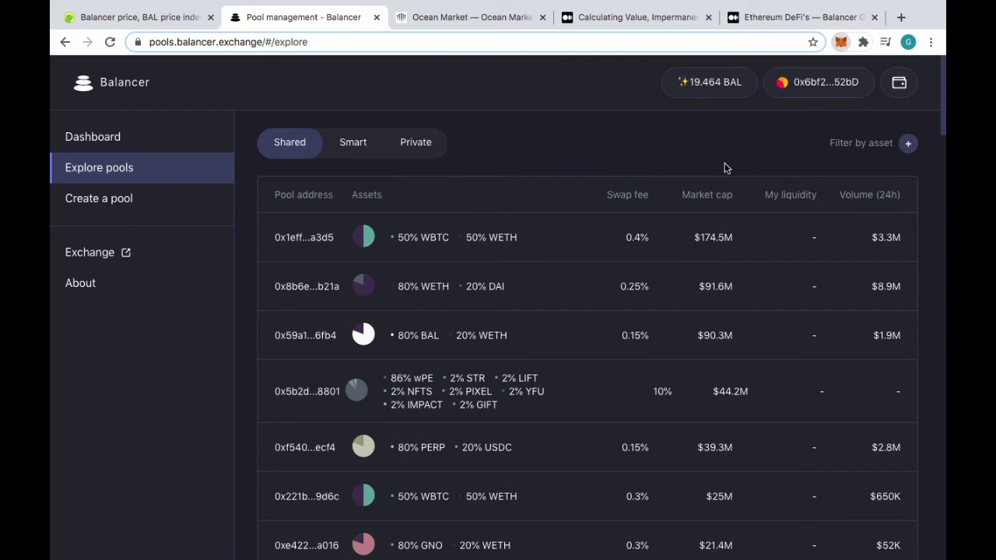
click(854, 84)
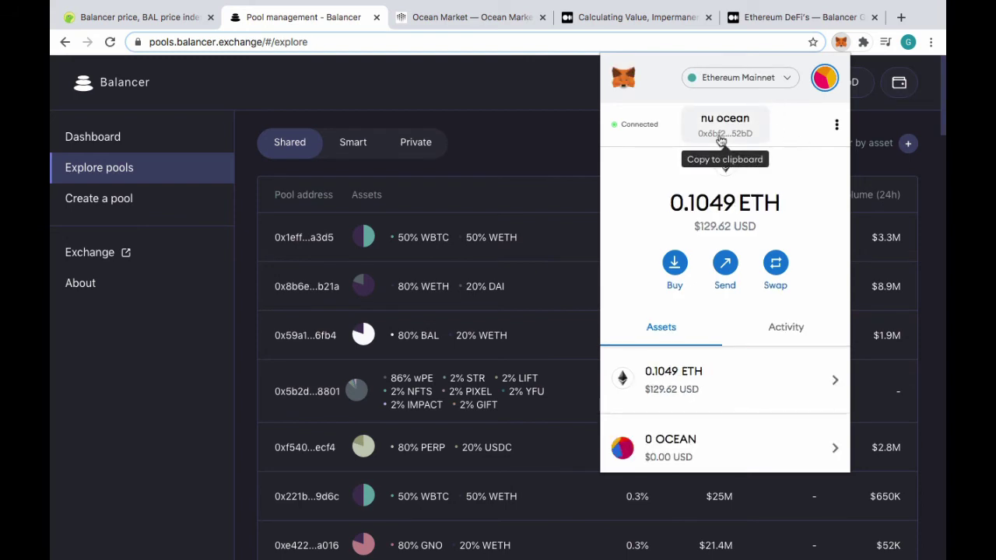
click(739, 126)
click(553, 169)
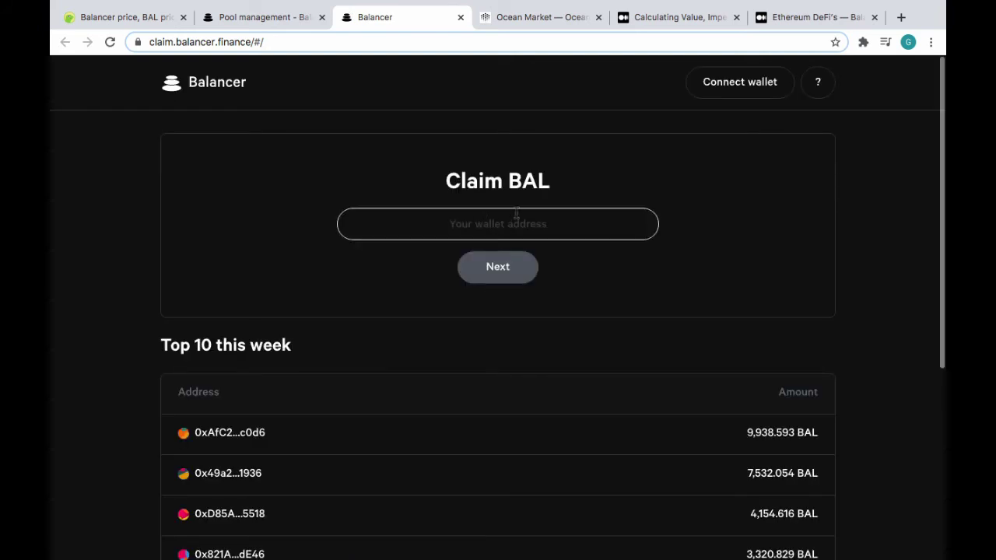
click(464, 223)
key(super+v)
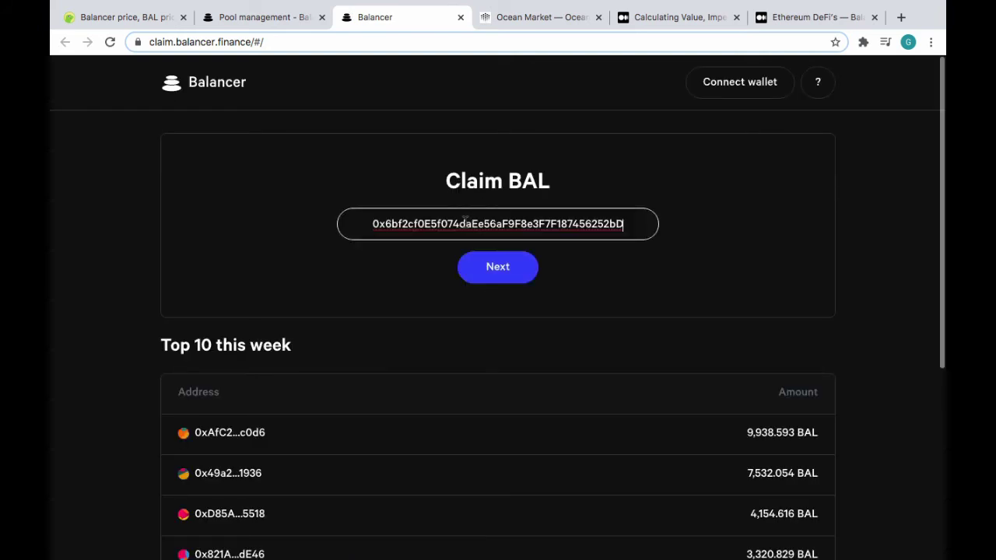
click(488, 277)
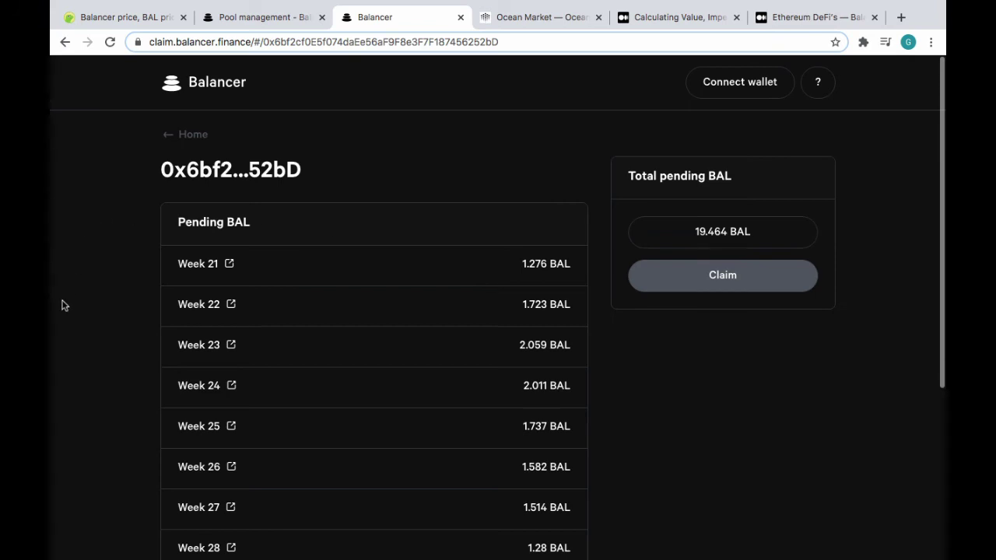
scroll(98, 382, down, 2)
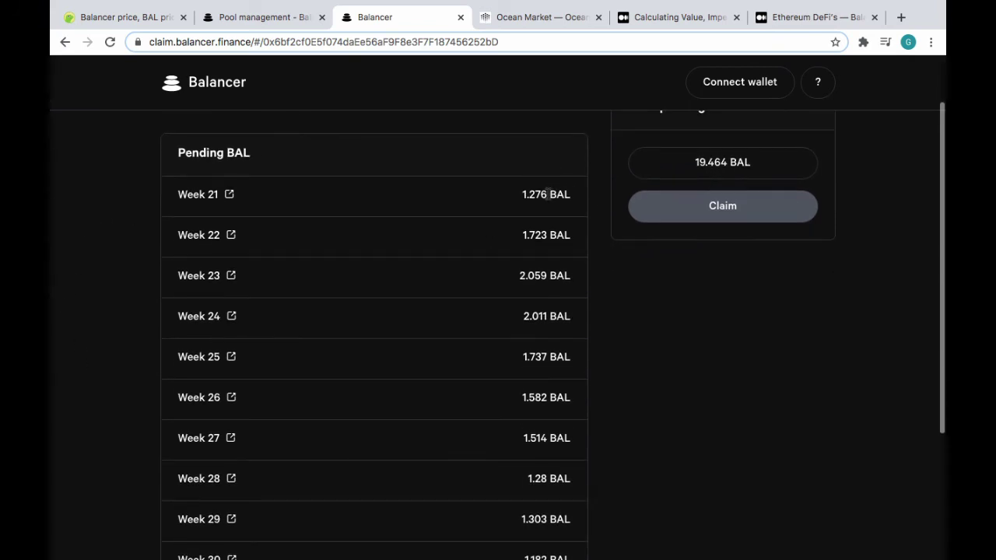
scroll(684, 424, up, 2)
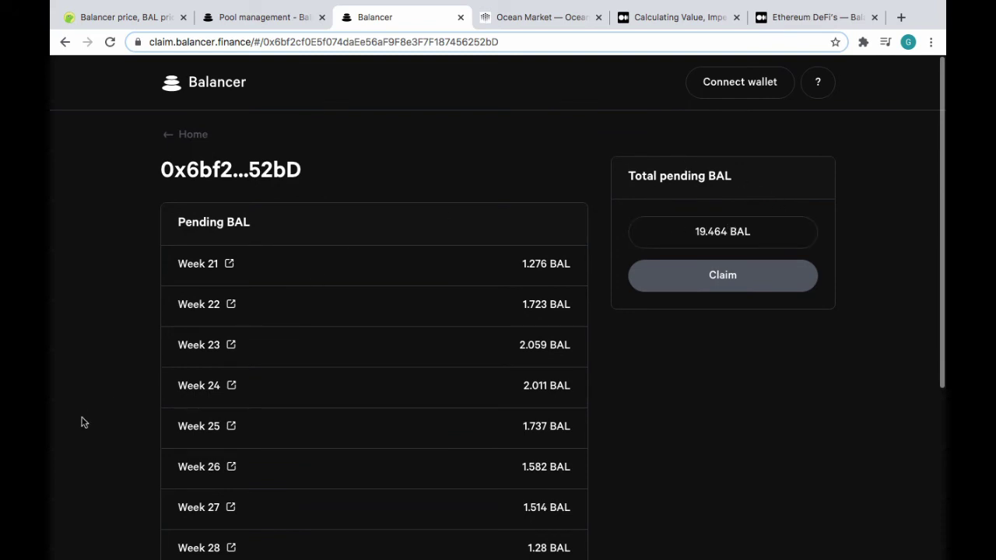
scroll(84, 422, down, 7)
scroll(84, 422, up, 7)
click(756, 83)
Step: Choose MetaMask, pick the account, and approve its connection to claim.balancer.finance
click(501, 268)
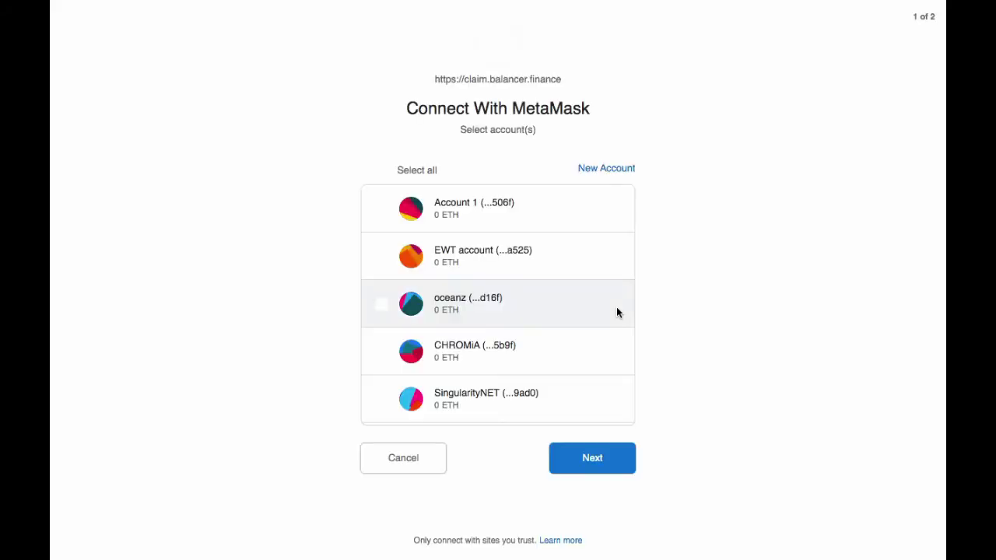
click(598, 467)
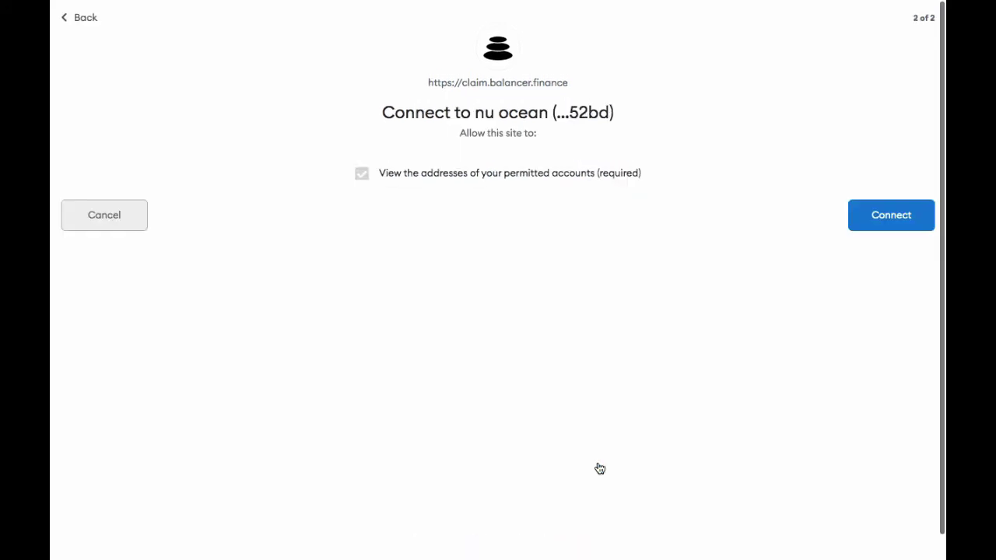
click(871, 207)
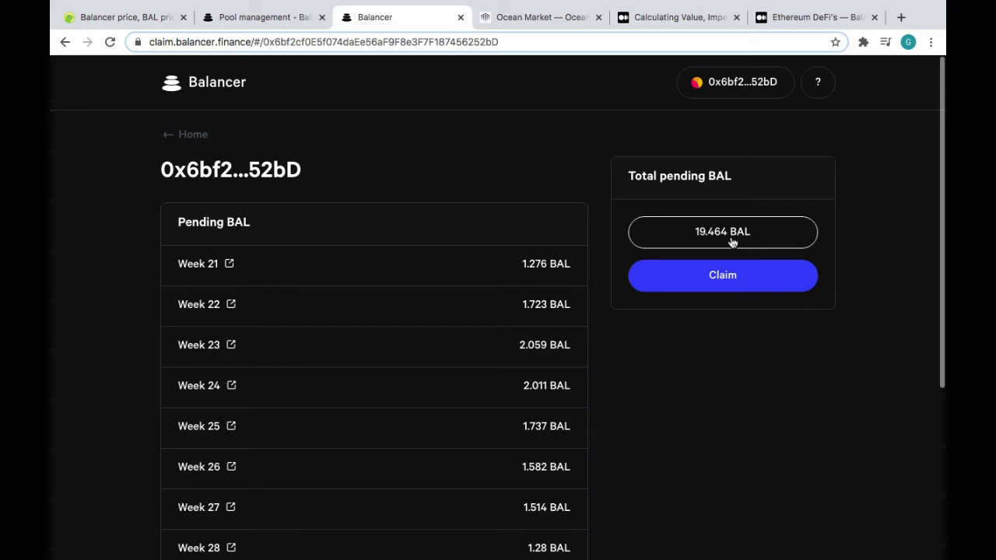
Step: Start the claim of the 19.464 pending BAL
click(739, 280)
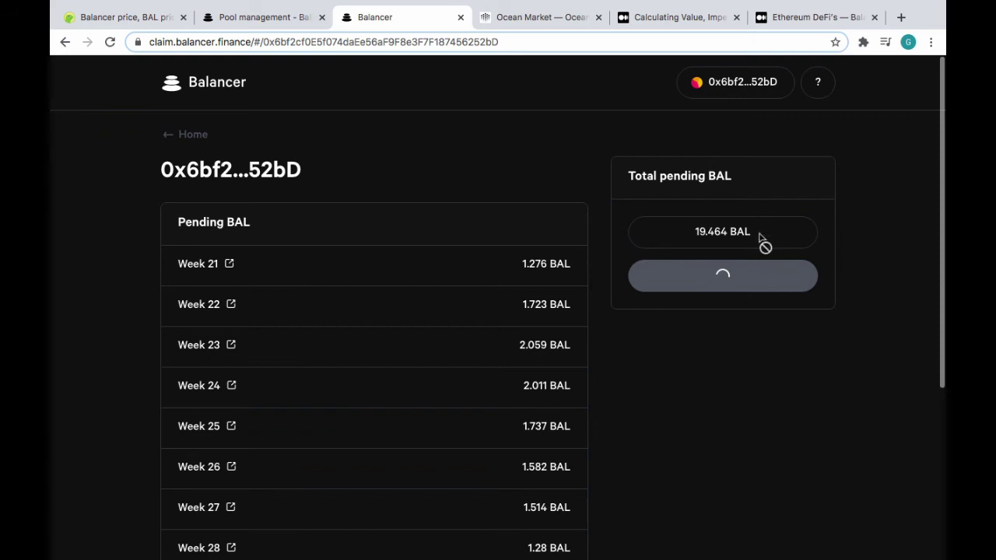
scroll(763, 241, down, 5)
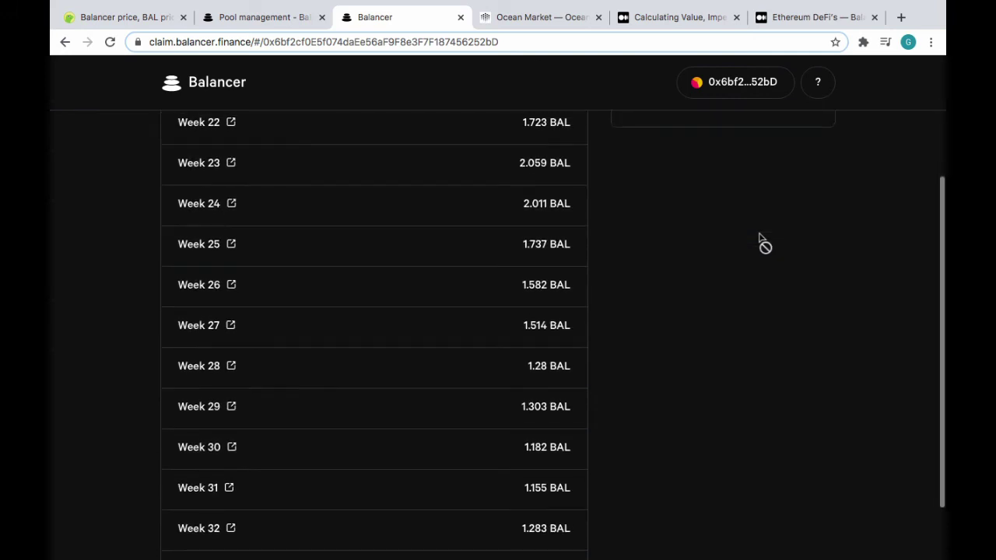
scroll(762, 241, up, 5)
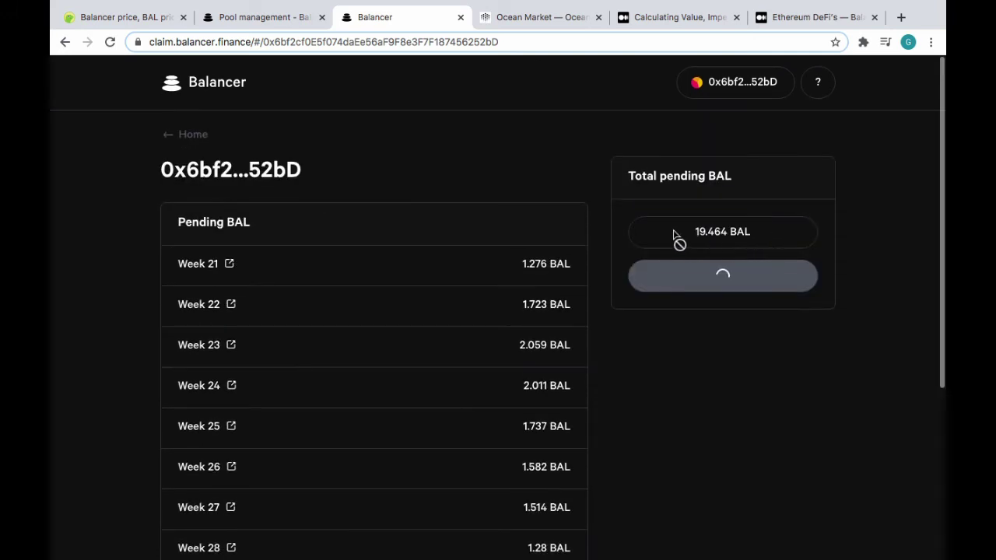
Step: Open the MetaMask wallet showing 0.1049 ETH from the Extensions menu
click(862, 42)
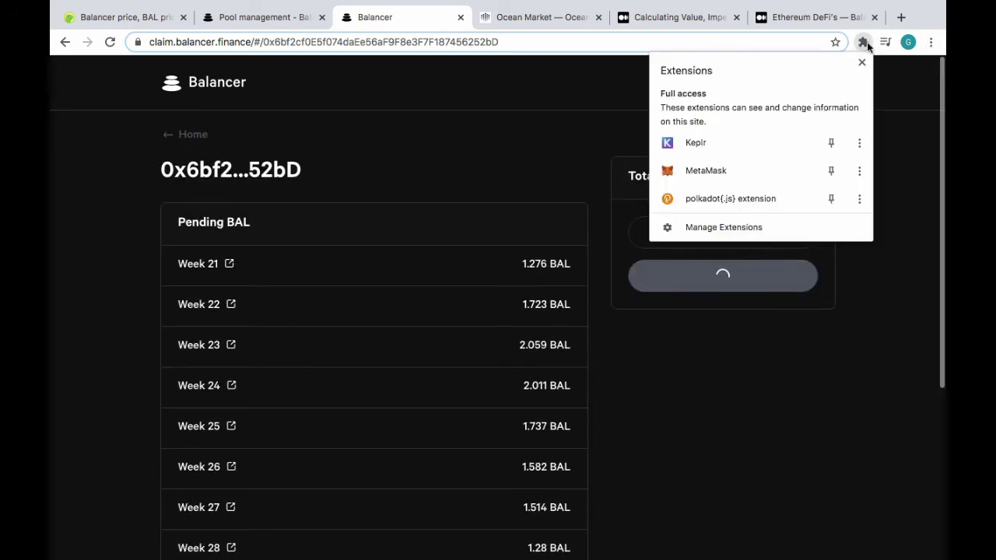
click(865, 43)
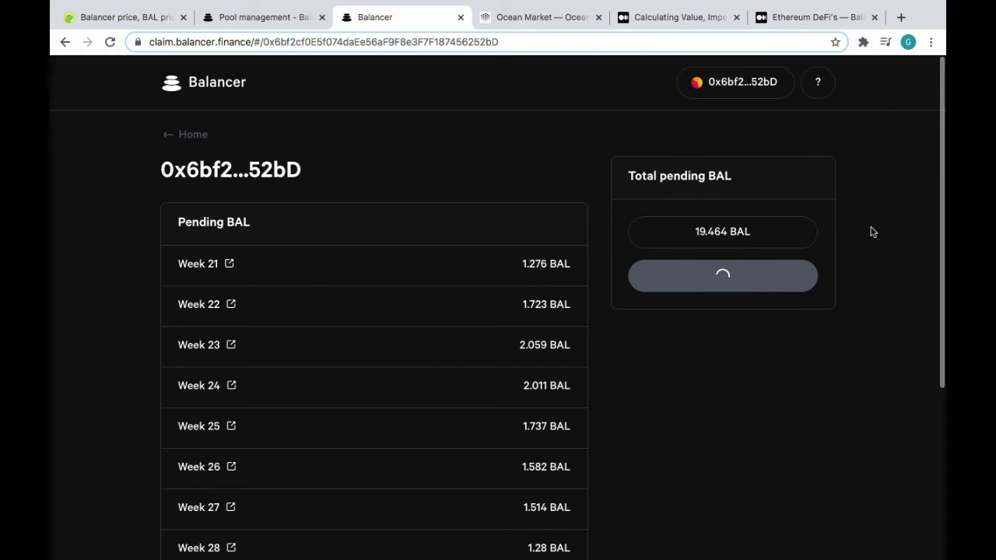
click(863, 45)
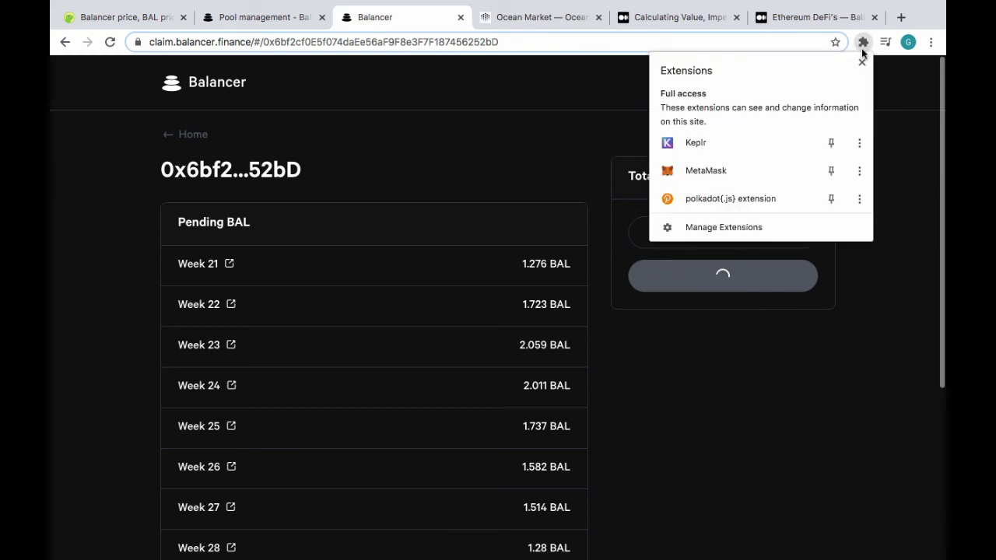
click(710, 173)
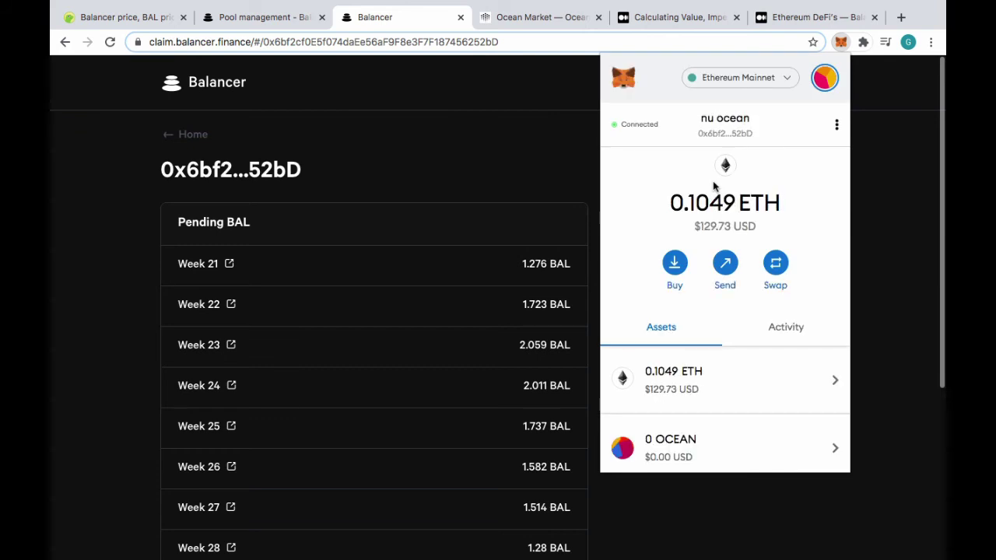
click(890, 168)
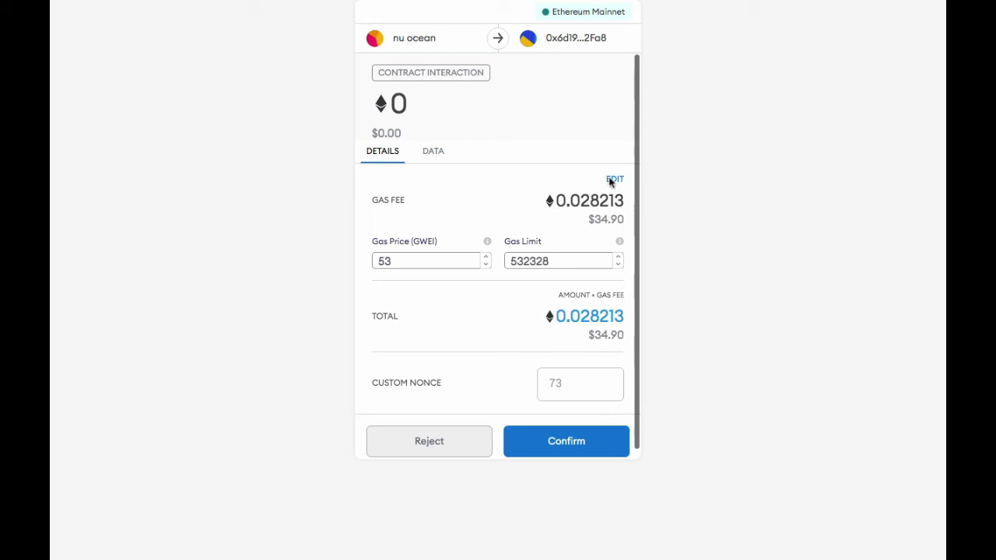
Step: Review gas options without changes and confirm the claim at the 0.028213 ETH fee
click(613, 180)
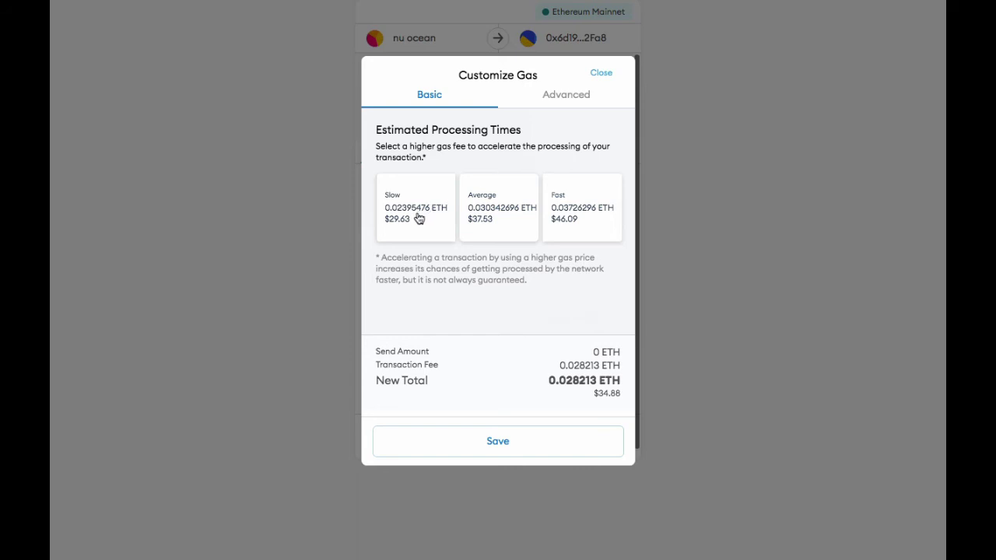
click(603, 75)
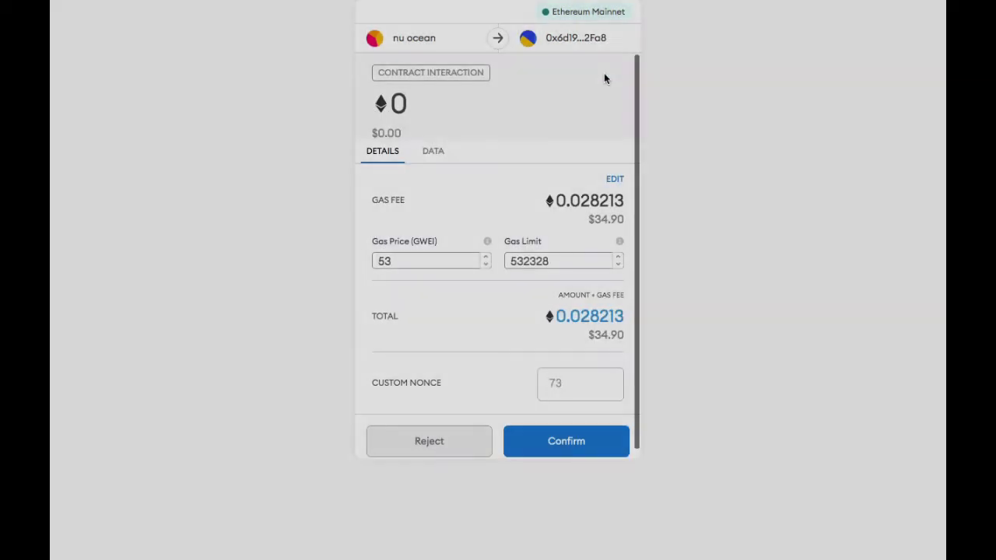
click(566, 442)
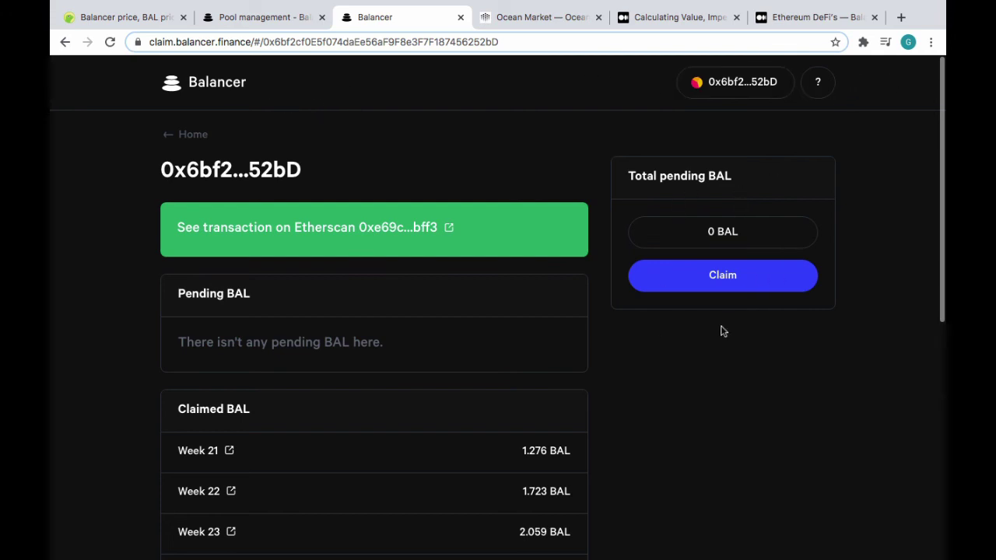
Step: Once the claim shows 0 pending BAL and weeks 21–23 claimed, open the Extensions menu
click(861, 42)
click(753, 168)
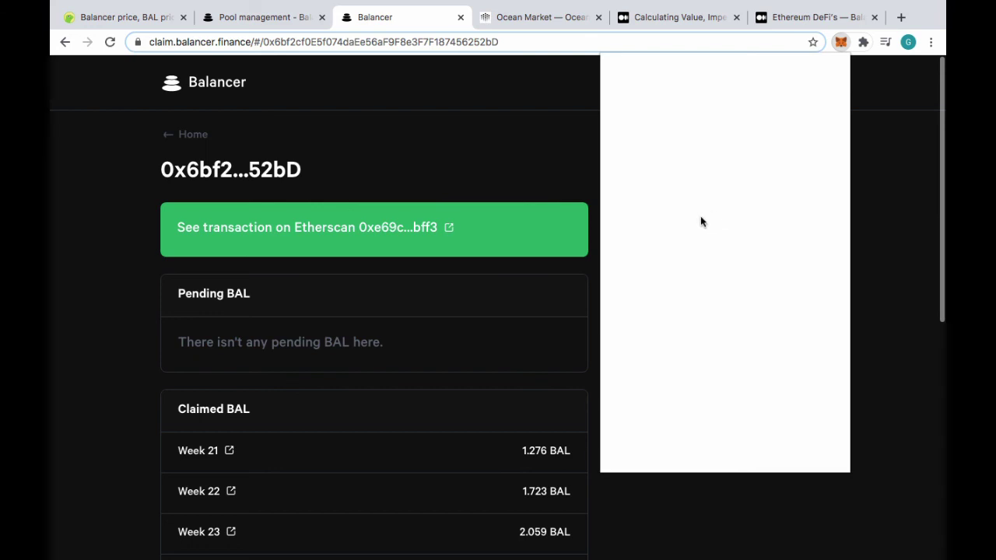
scroll(816, 393, down, 5)
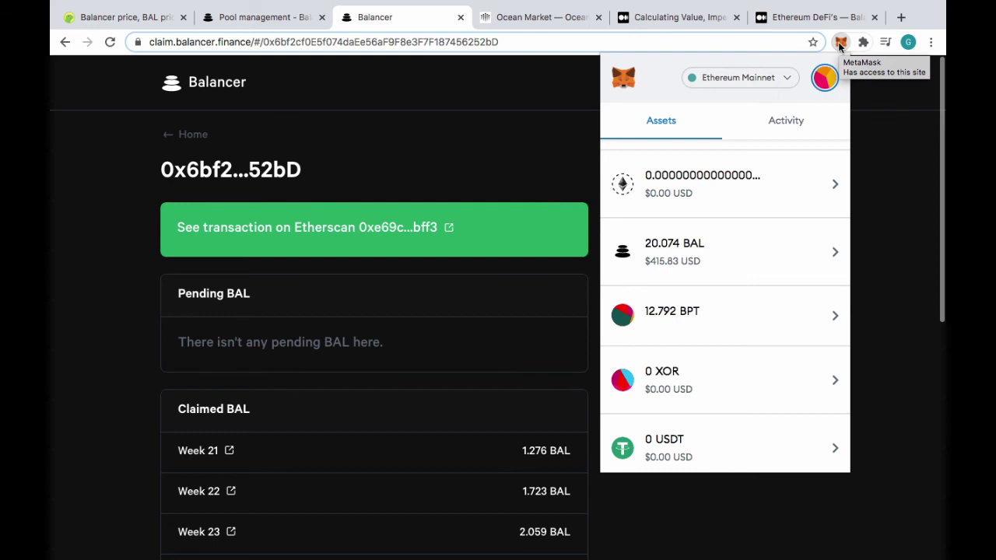
click(839, 44)
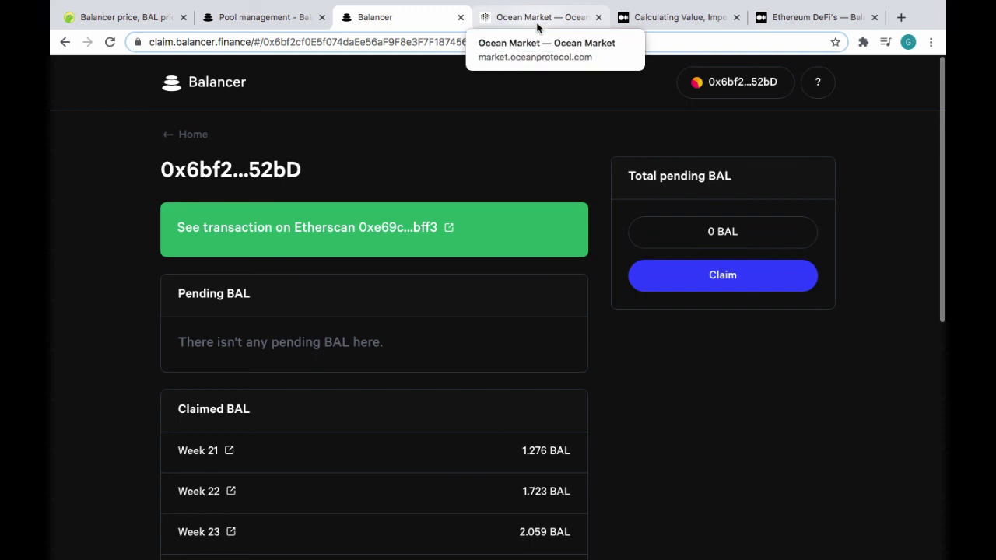
click(806, 18)
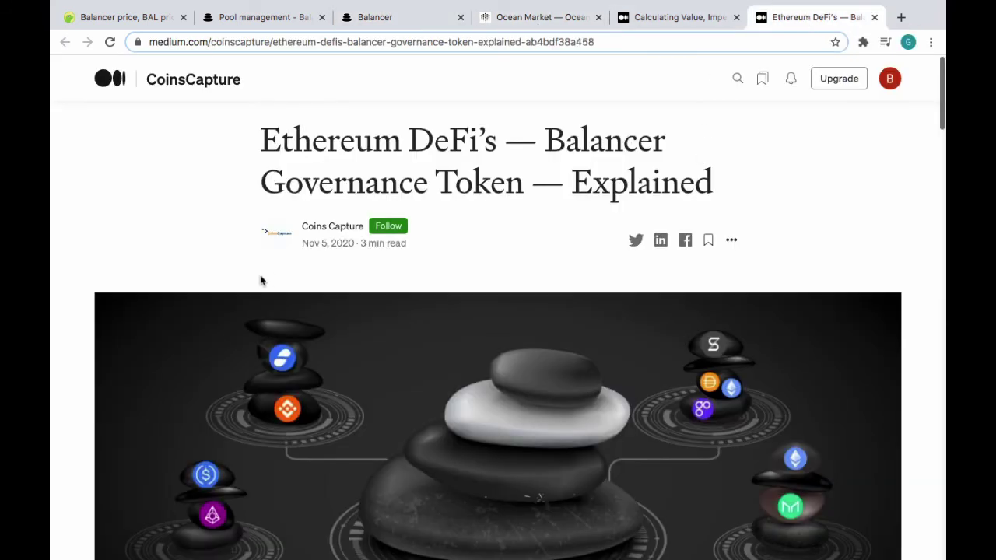
Step: Return to CoinGecko's Balancer (BAL) price page, now quoting $20.72 and rank #97
click(275, 23)
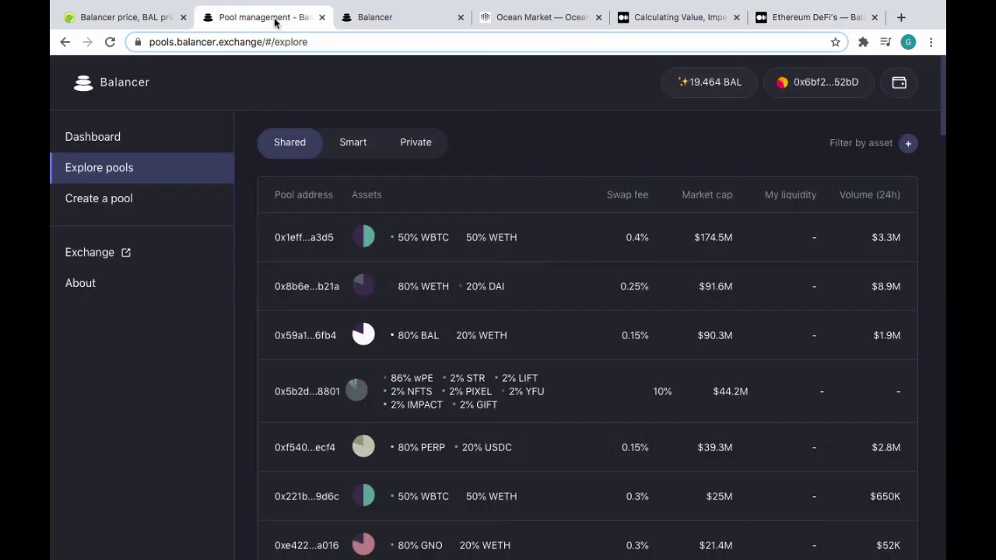
click(123, 18)
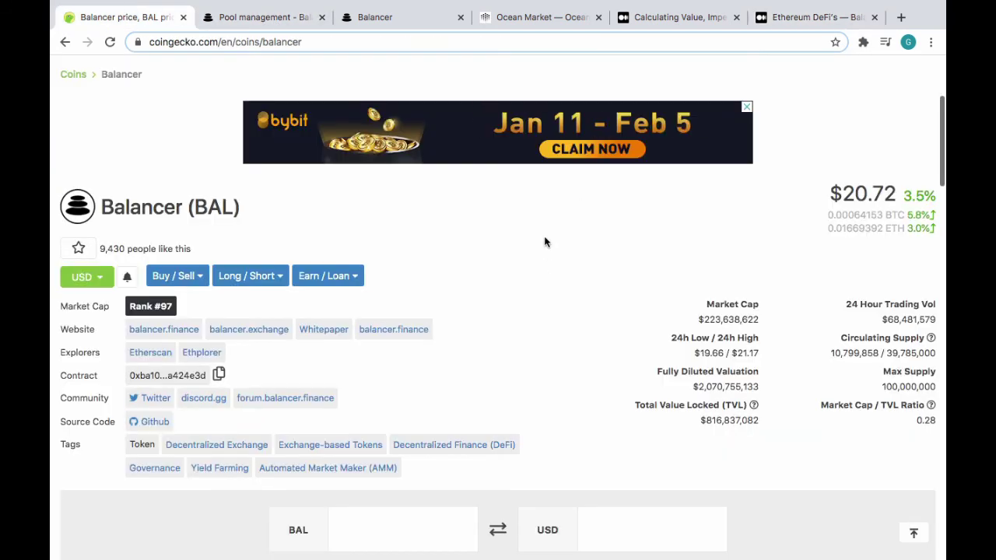
scroll(544, 242, up, 3)
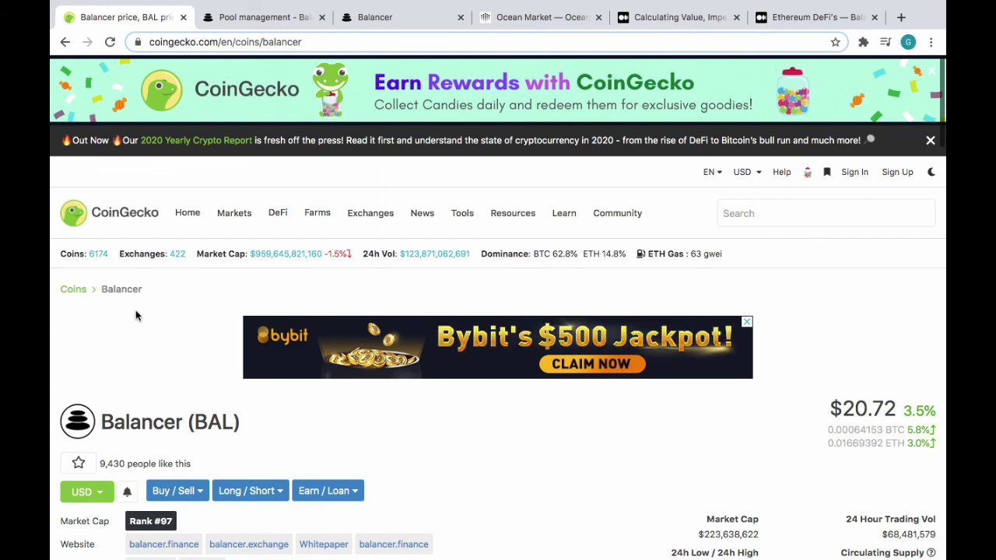
mouse_move(631, 1)
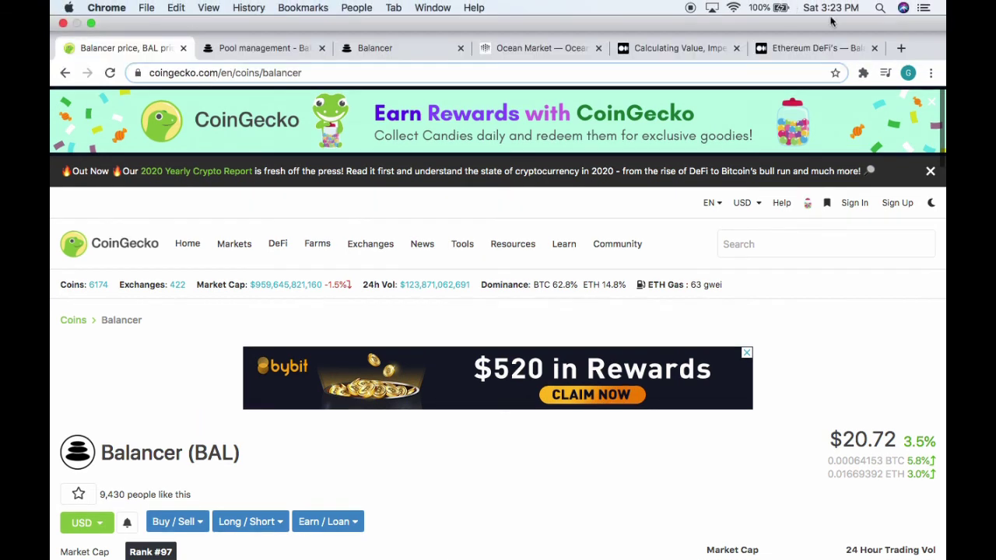